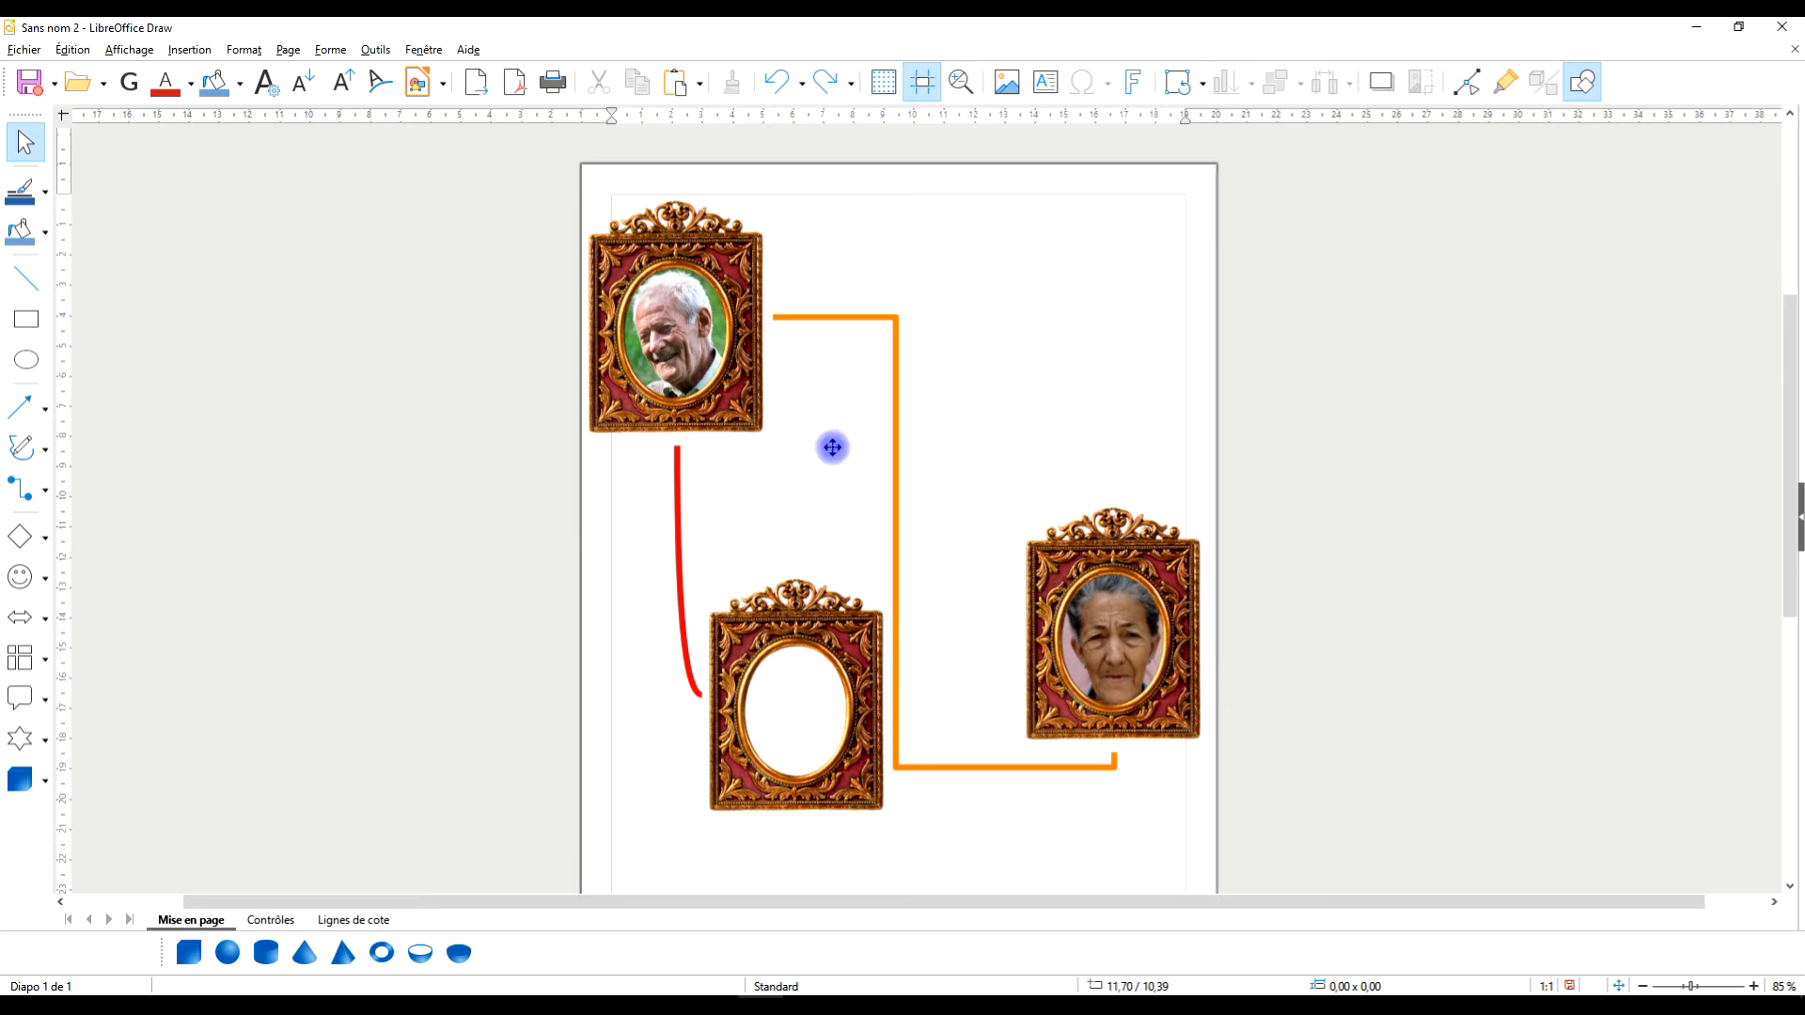
Step: Move the elderly man's framed portrait group right to about X 3.93, Y -0.18 and deselect it
click(738, 239)
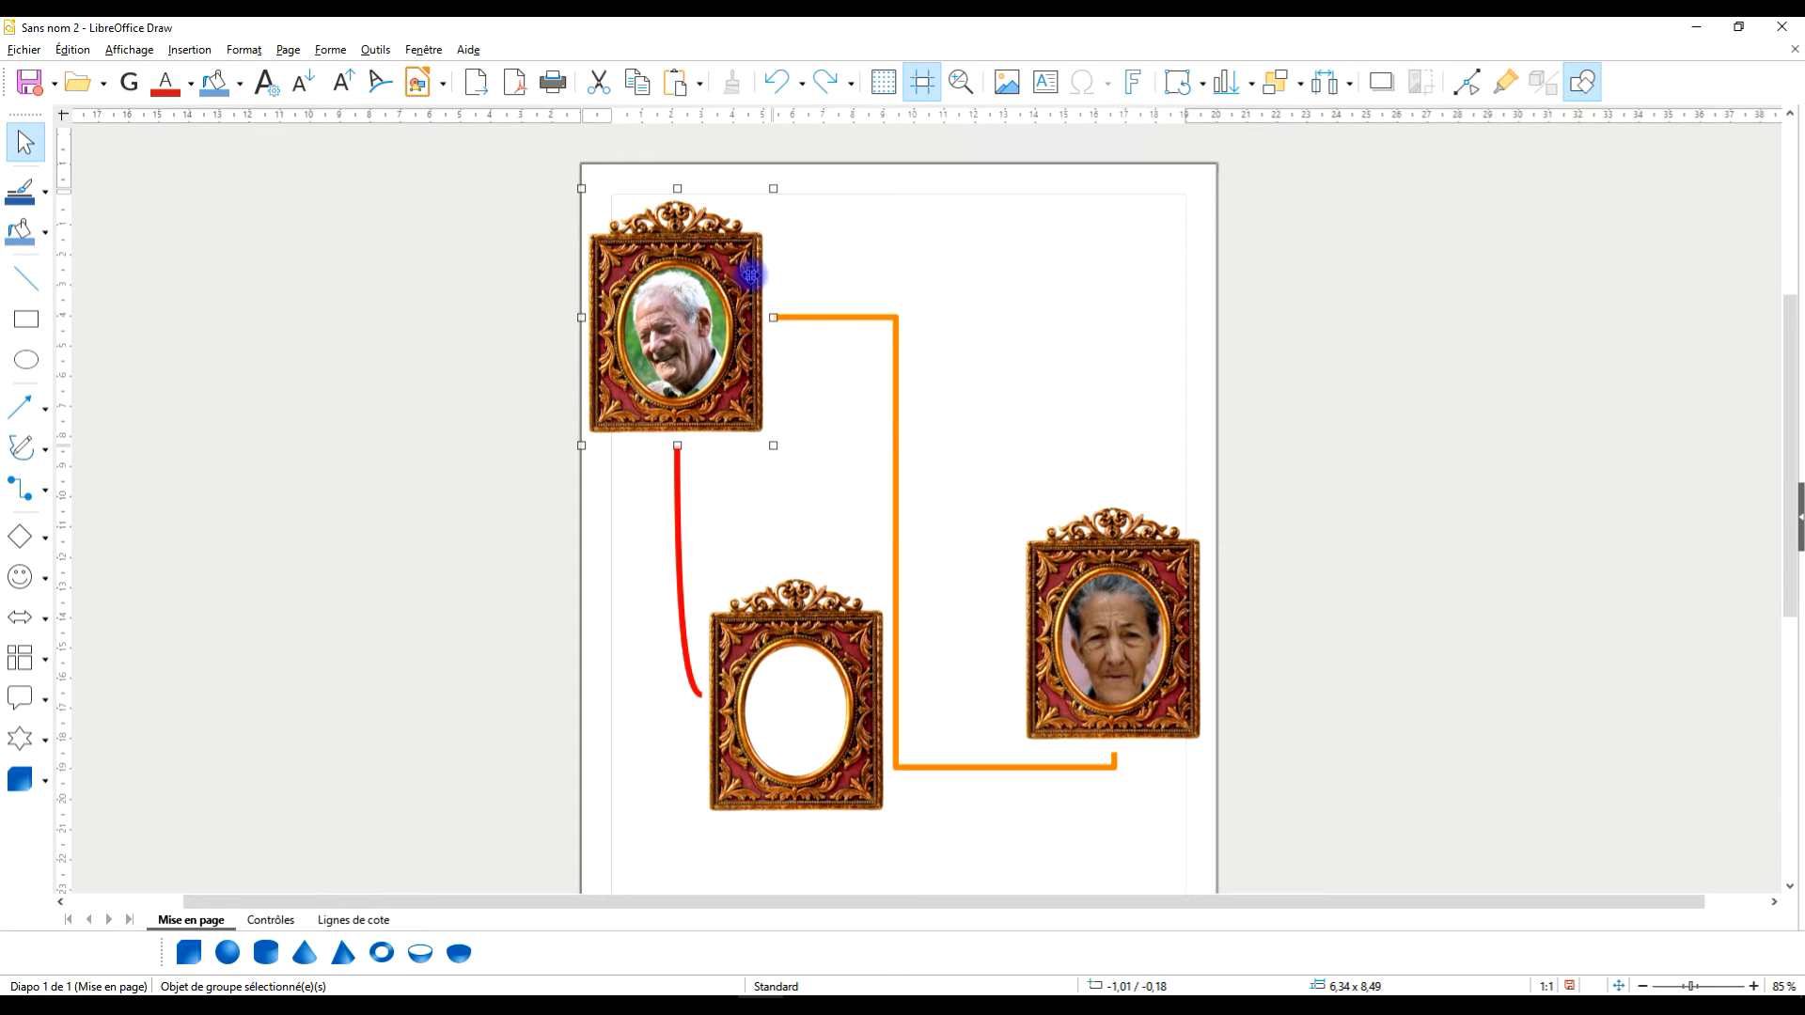
scroll(719, 279, up, 5)
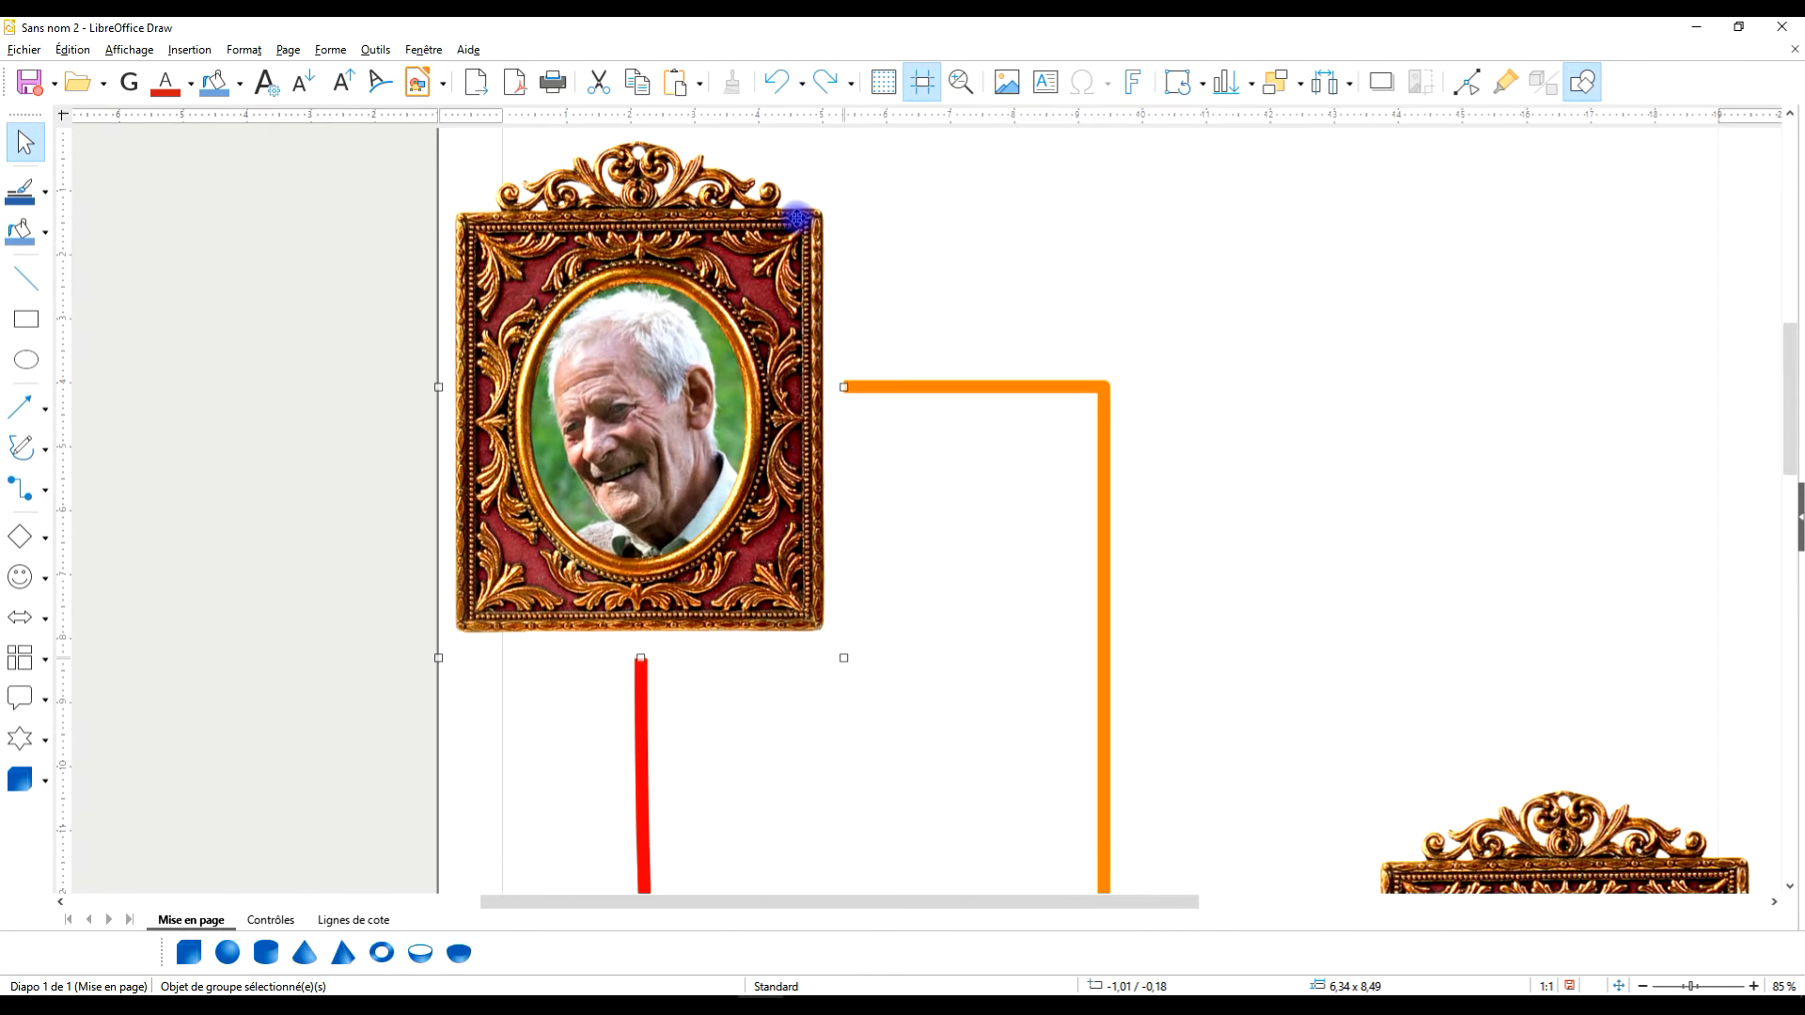
drag(792, 233, 1108, 234)
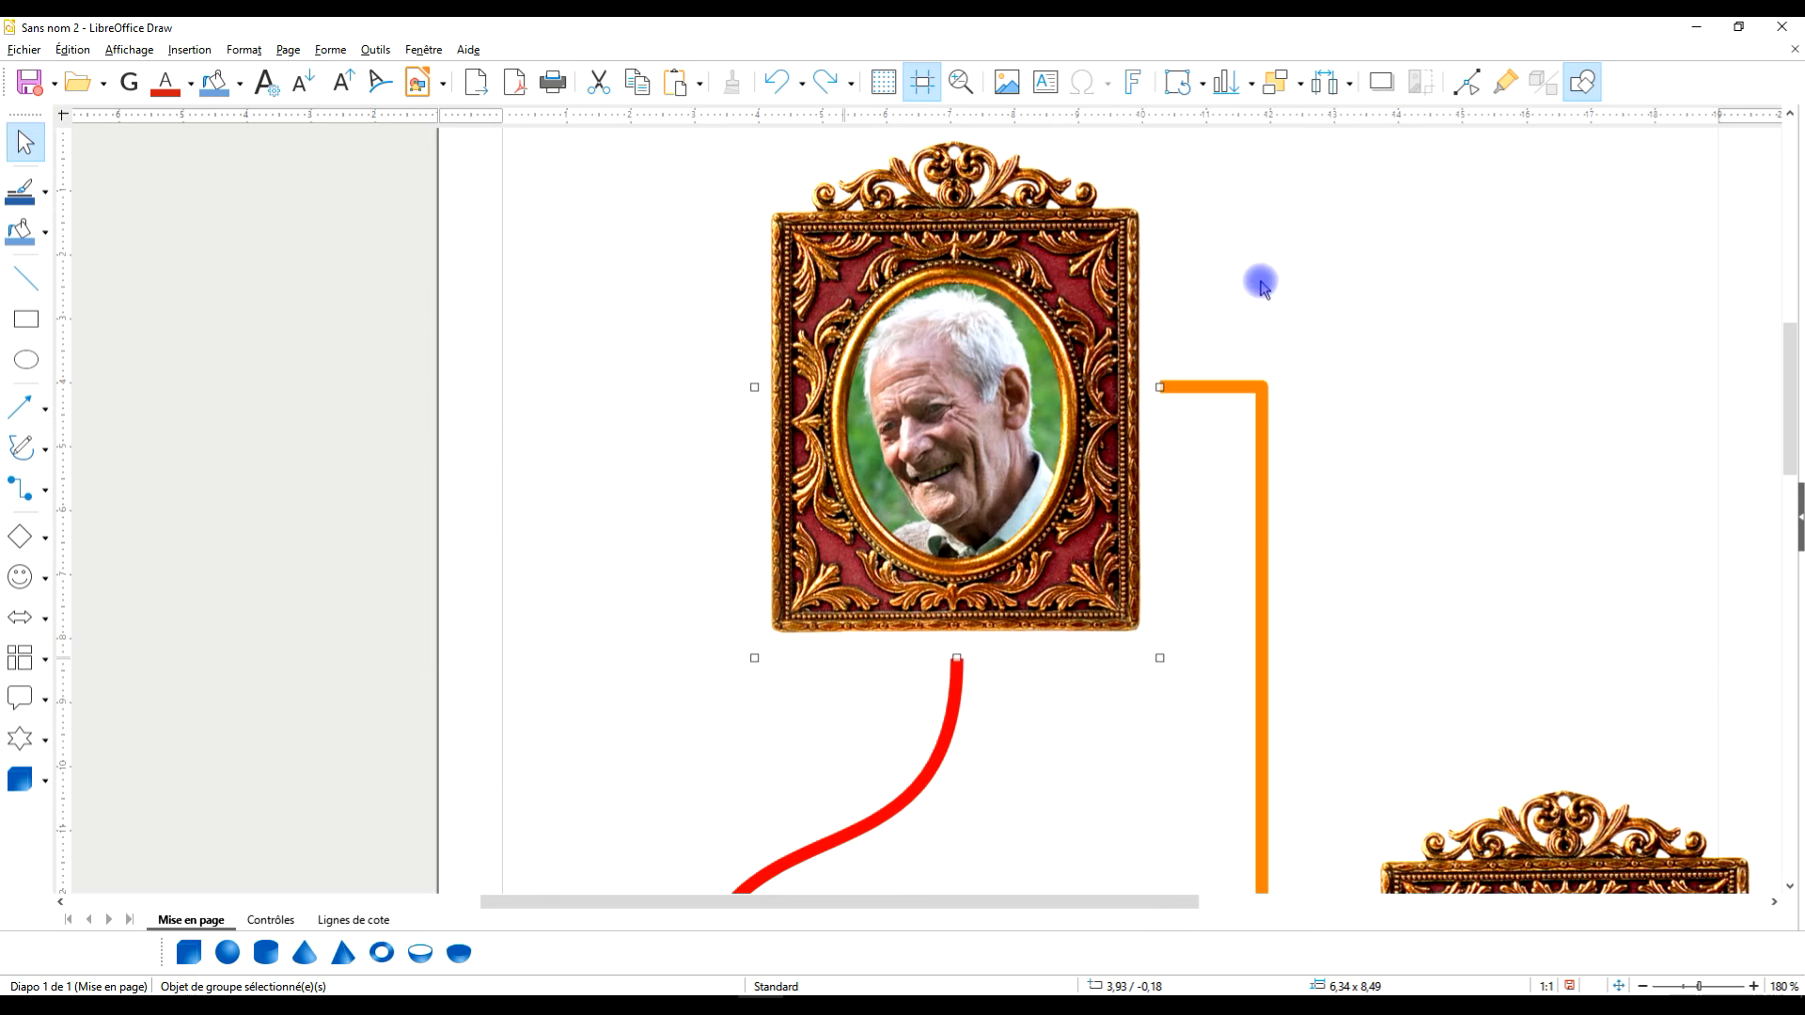
scroll(1407, 322, down, 3)
scroll(1400, 301, down, 2)
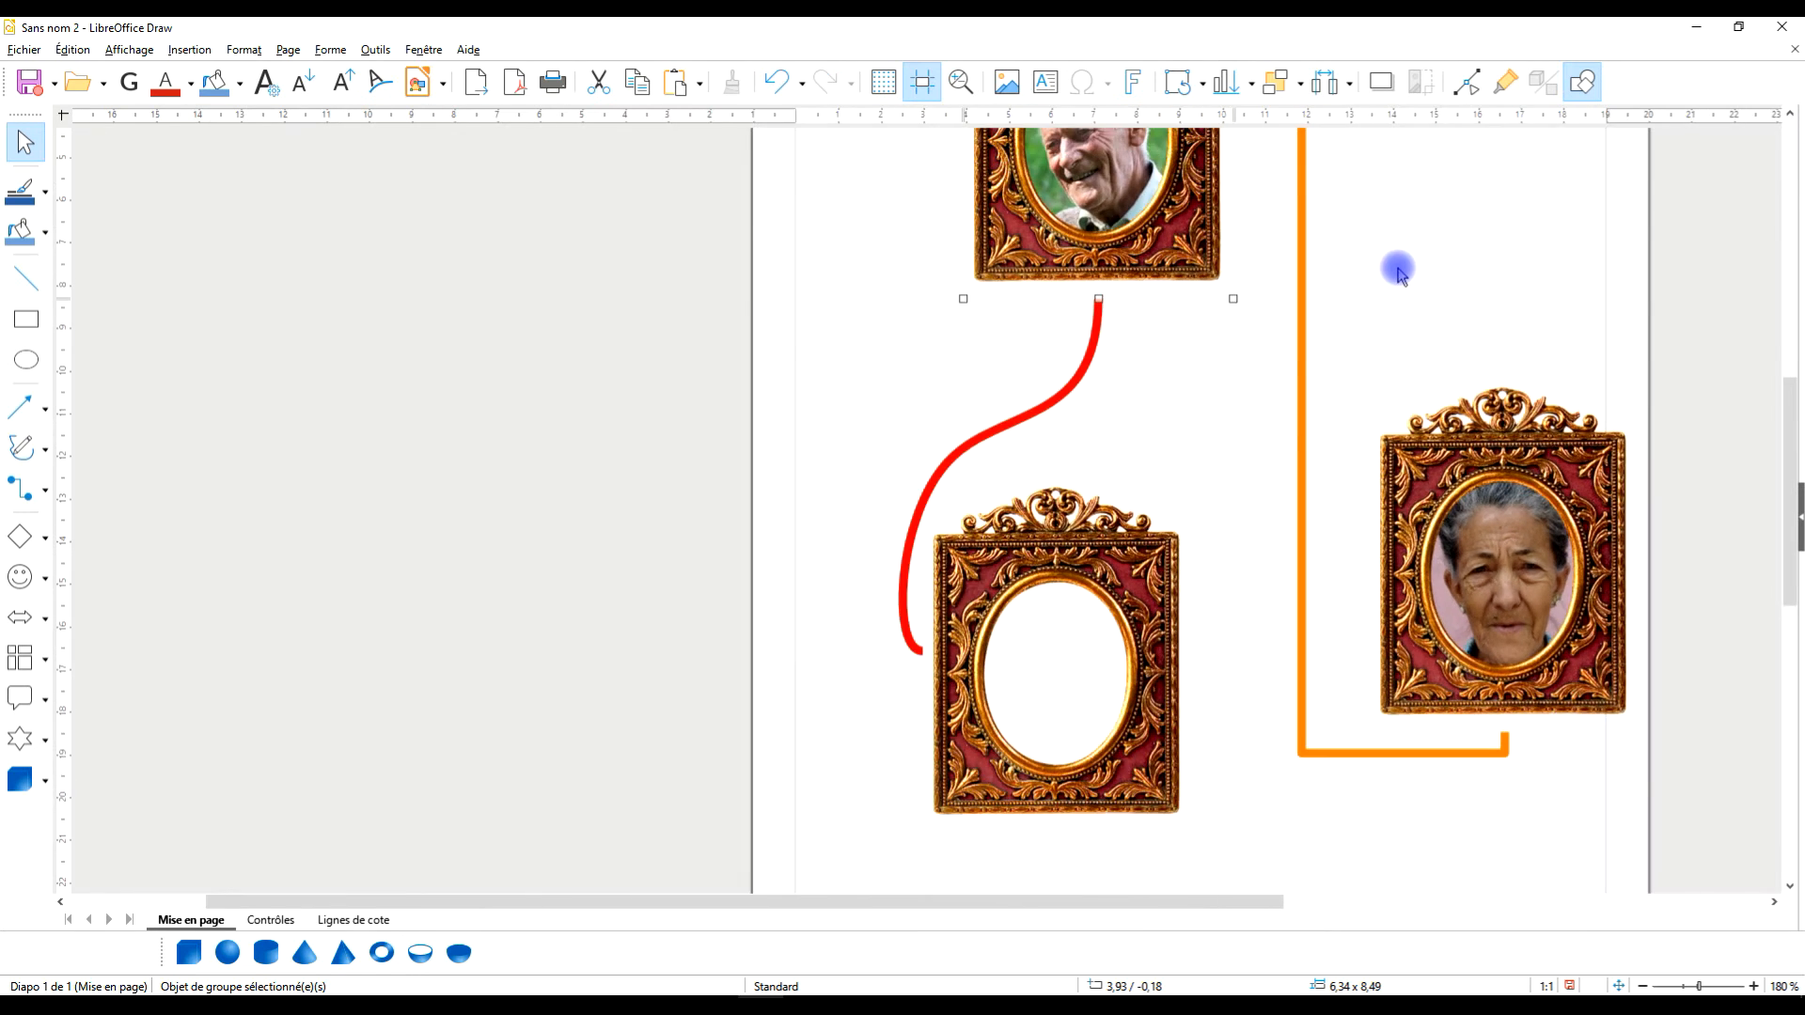
scroll(1372, 339, up, 3)
scroll(1427, 526, up, 2)
scroll(1428, 540, down, 1)
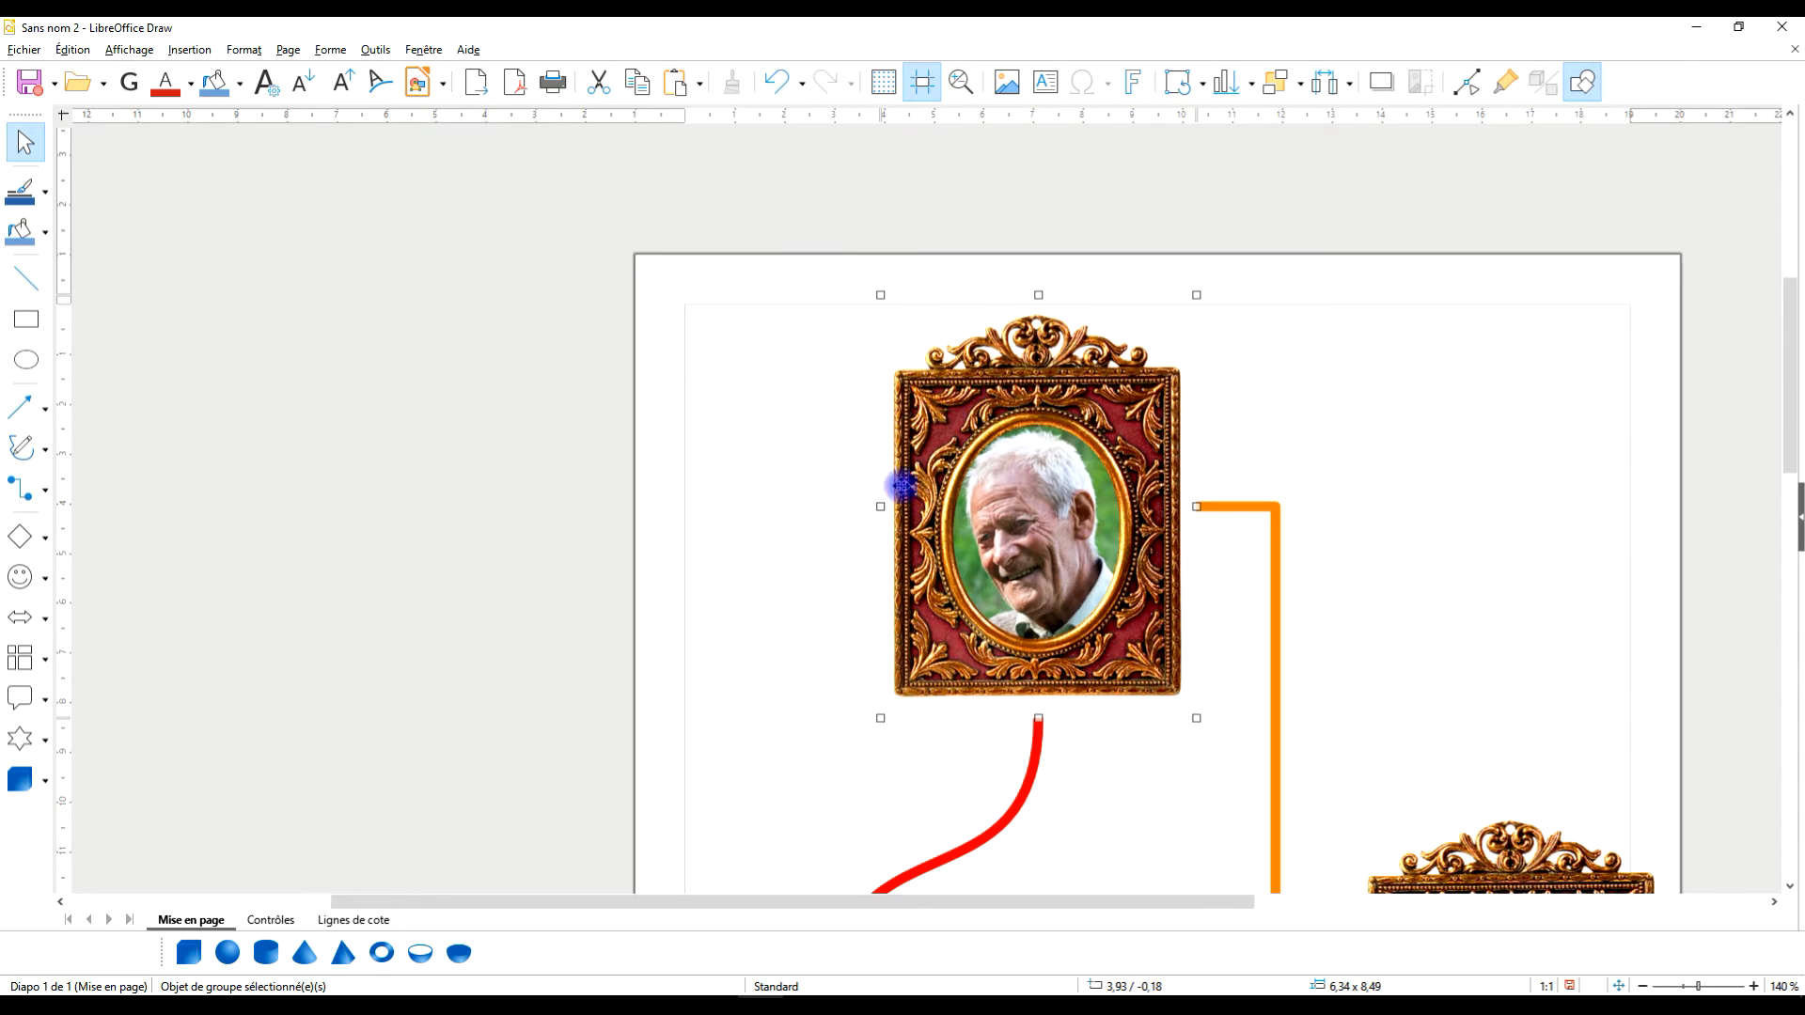
click(720, 366)
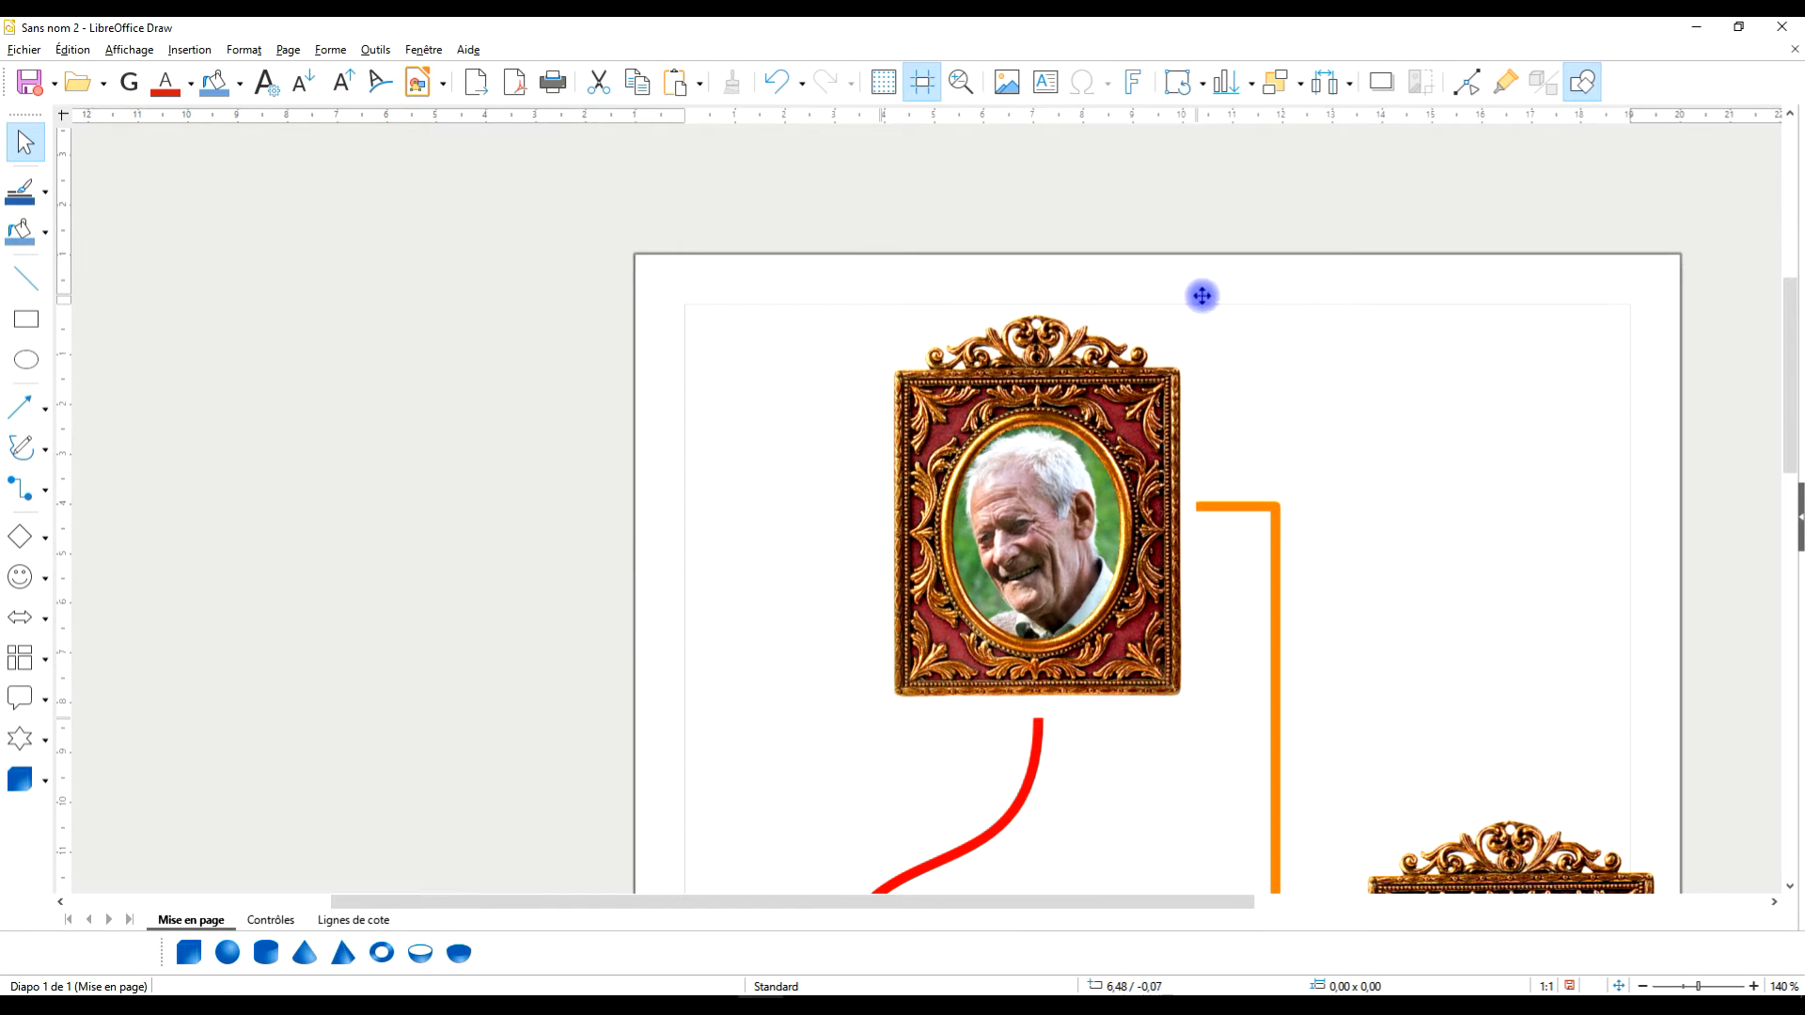
scroll(1295, 385, down, 3)
scroll(1370, 269, up, 1)
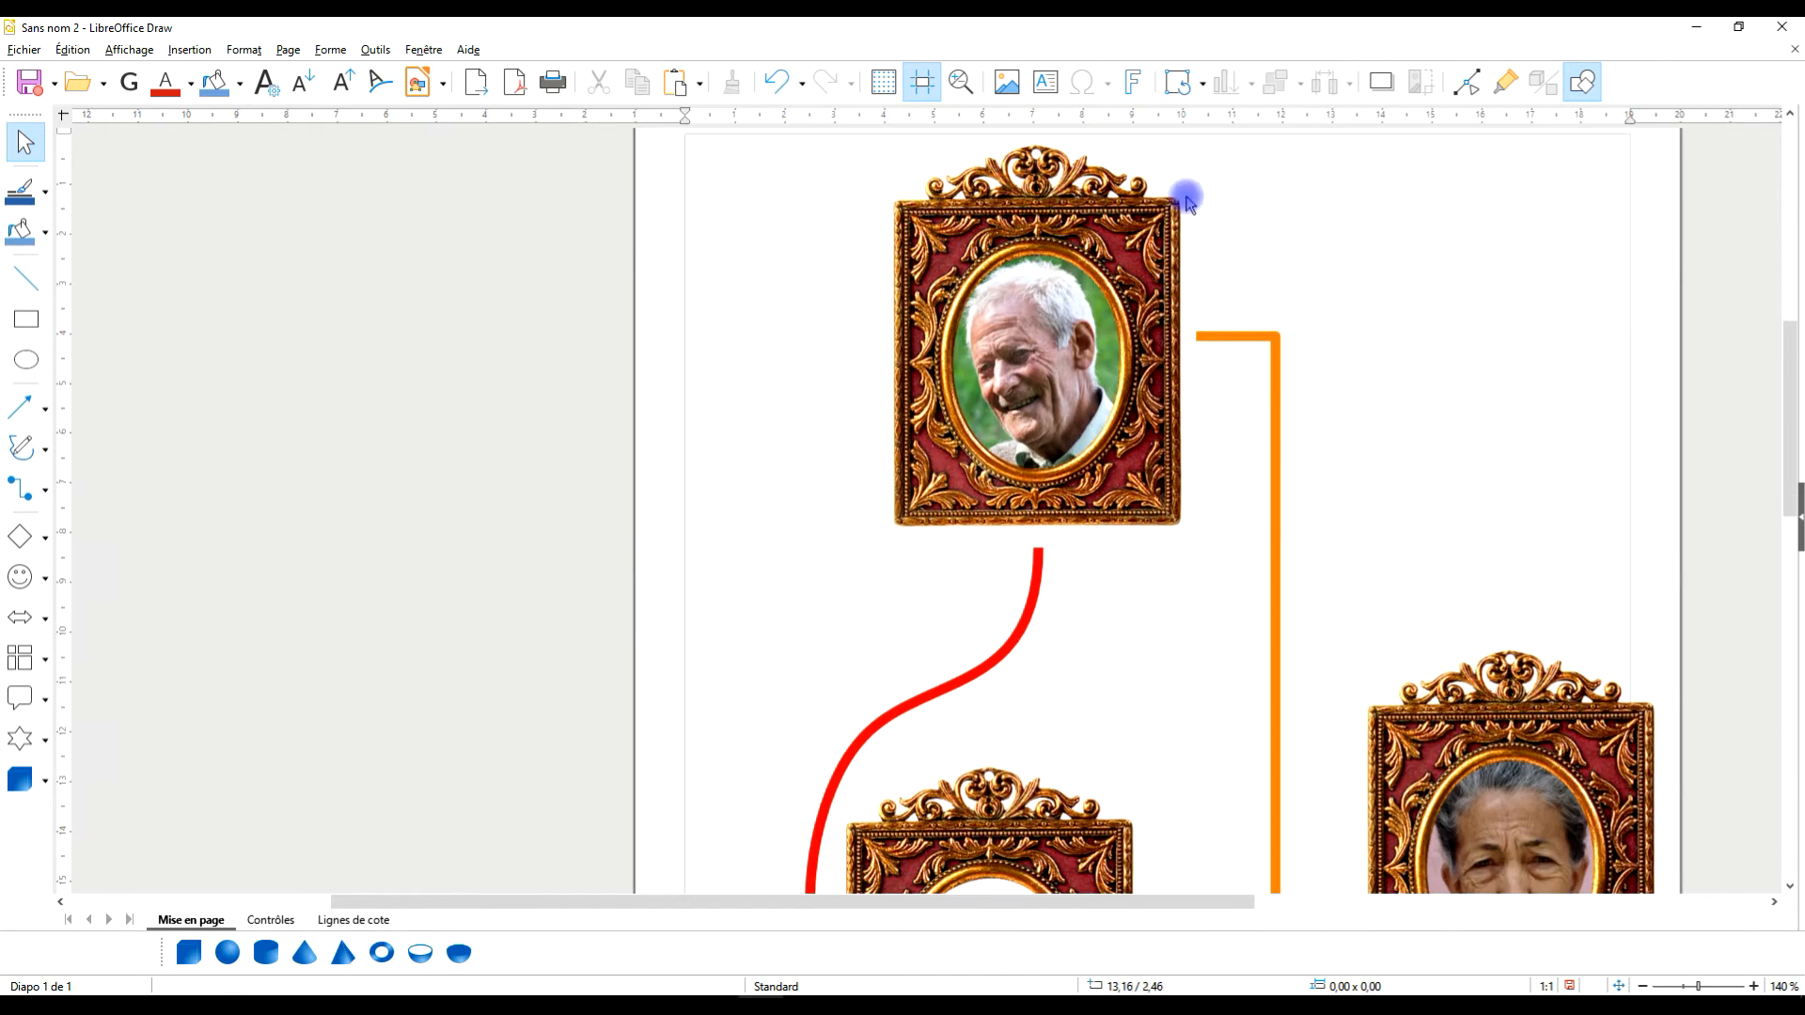
click(1140, 190)
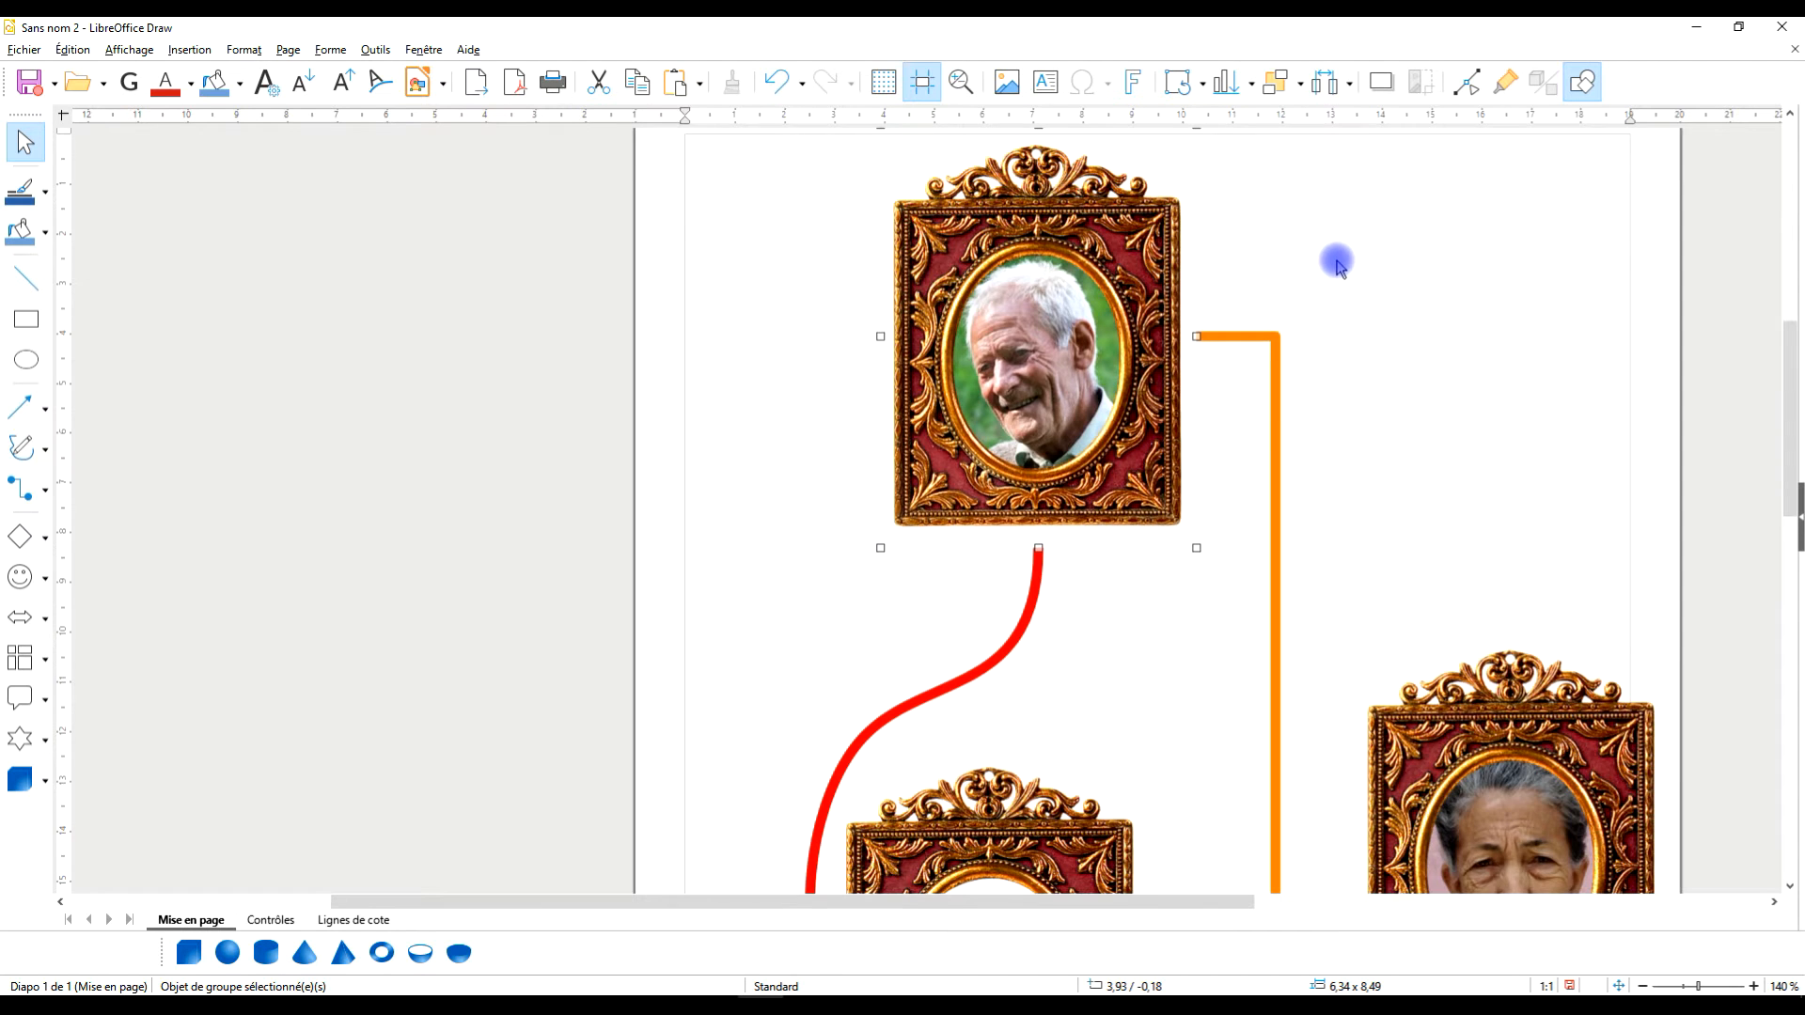
scroll(1334, 263, up, 1)
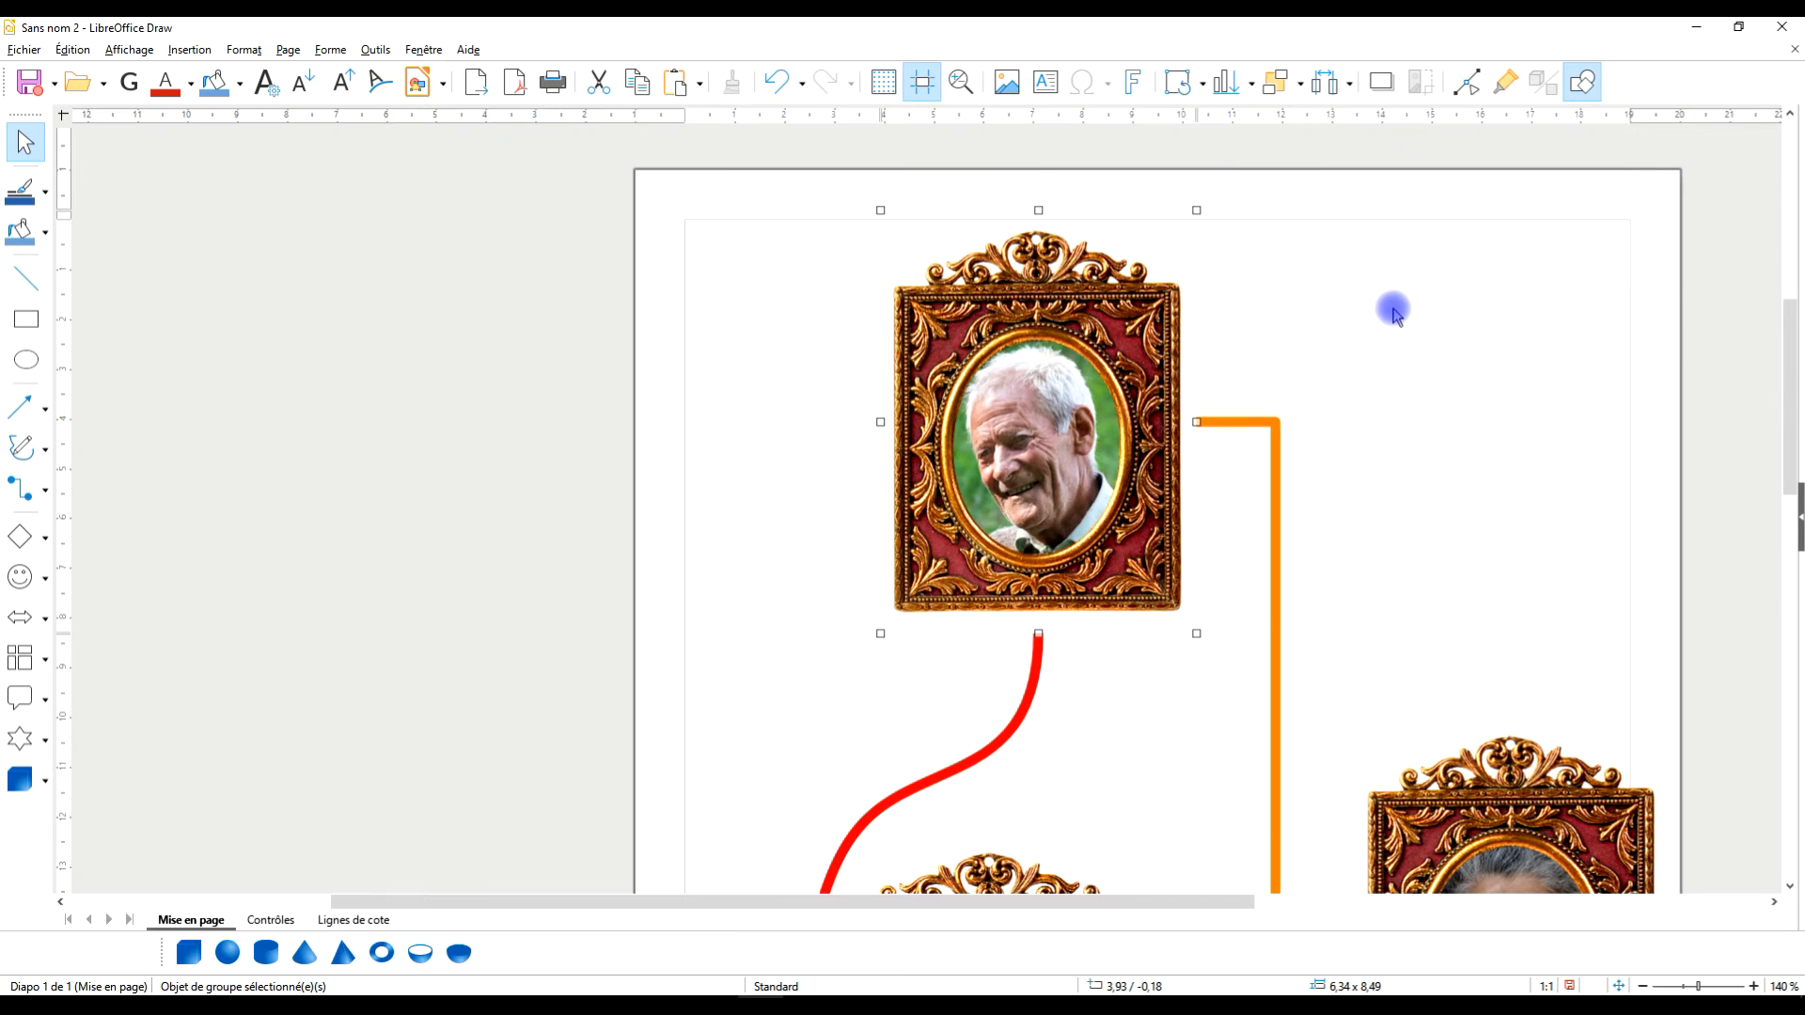
click(1377, 305)
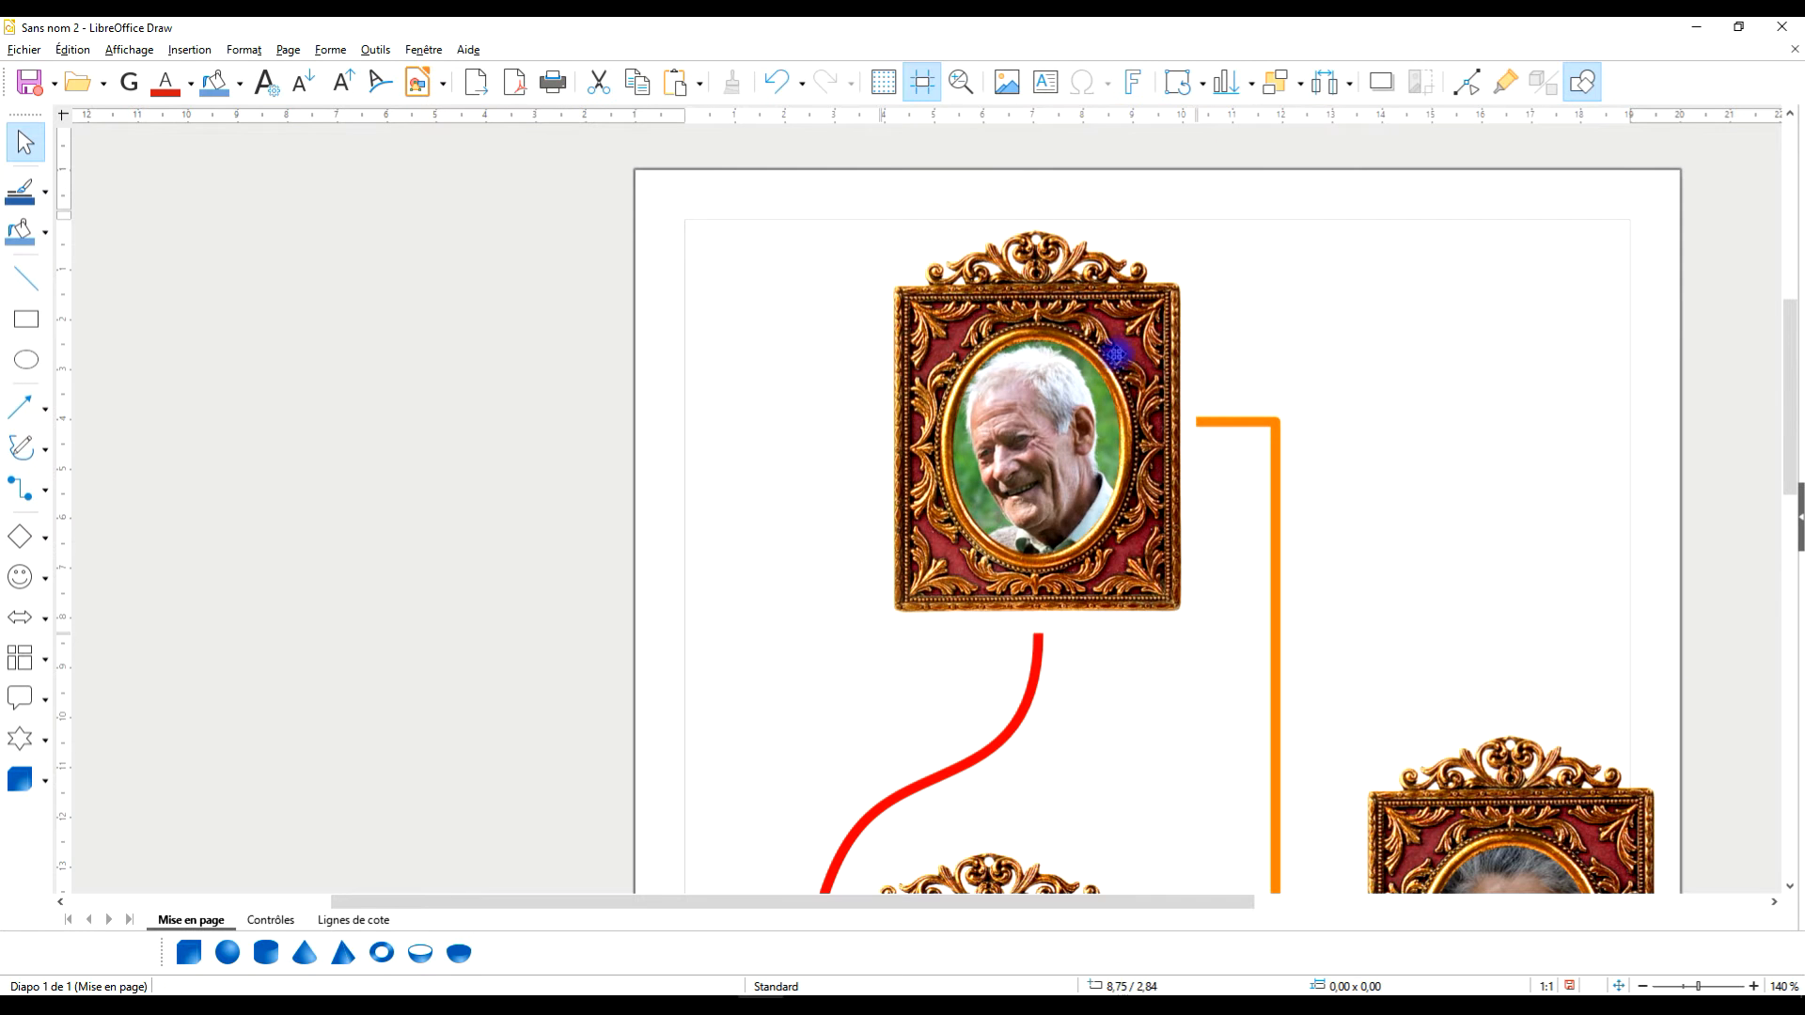
Step: Enter the man's portrait group, move only its frame right until it is clear of the photo, and exit the group
click(1144, 308)
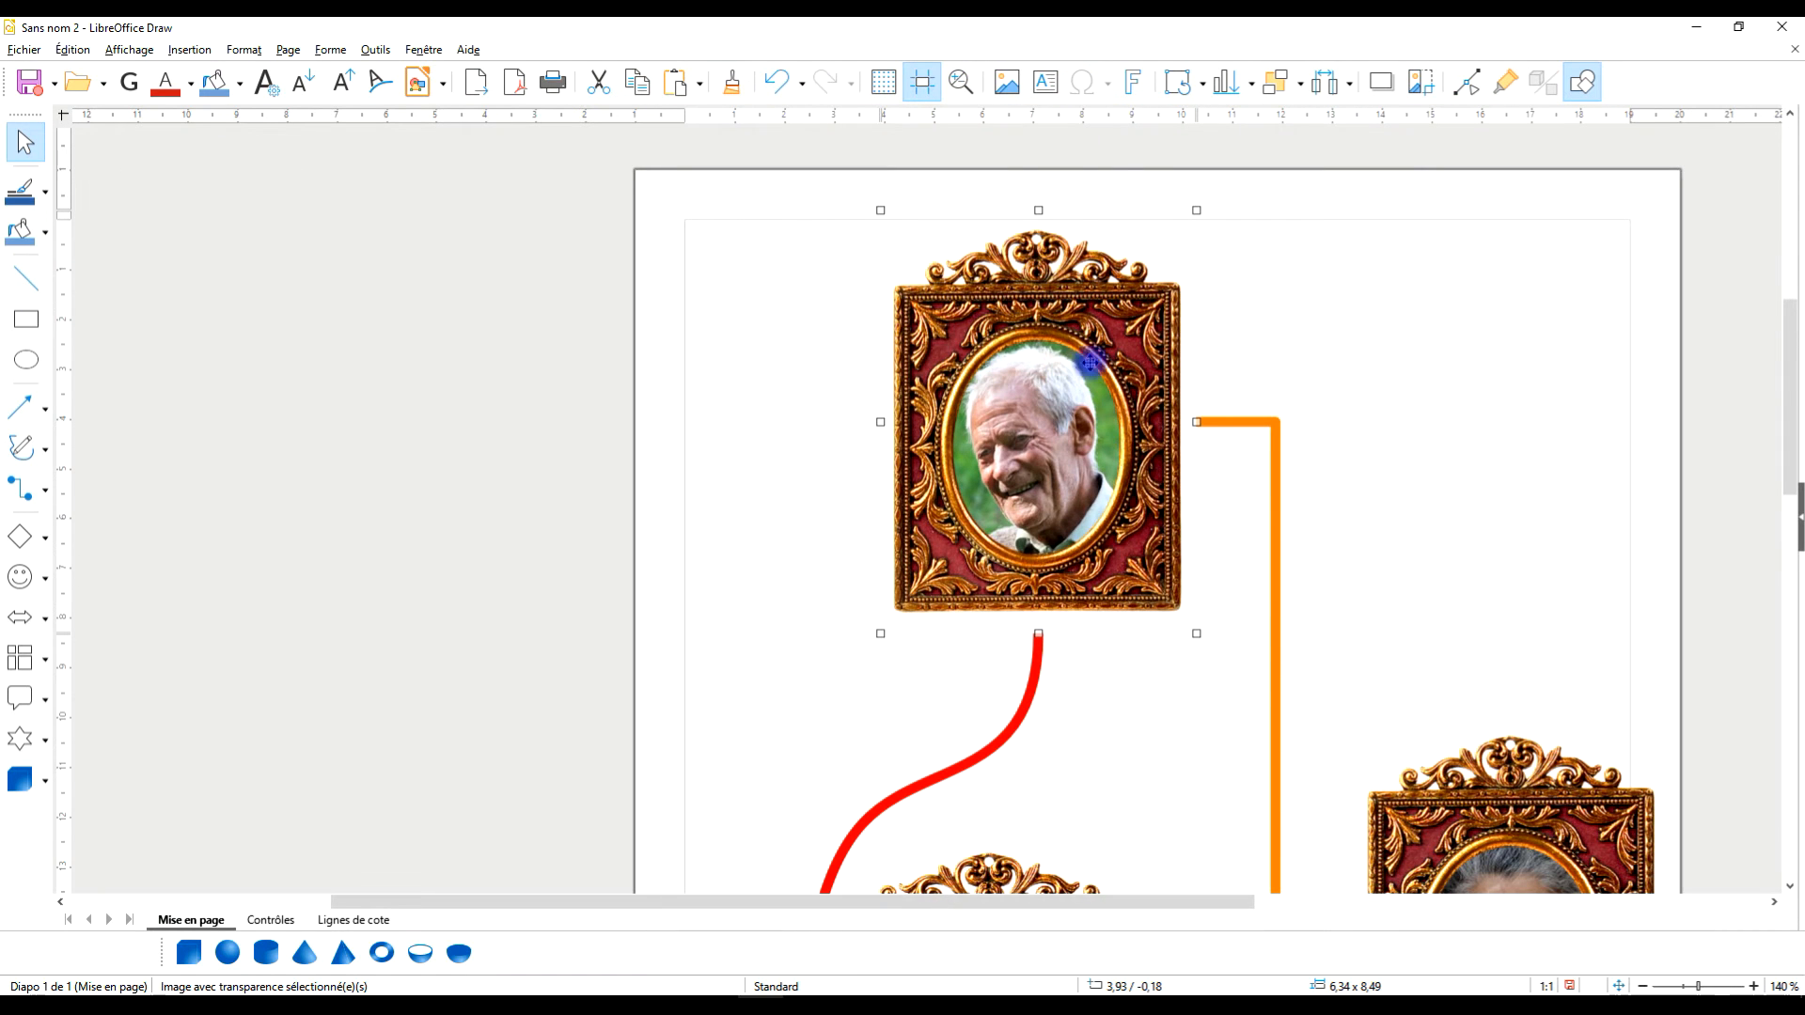
drag(1101, 299, 1401, 272)
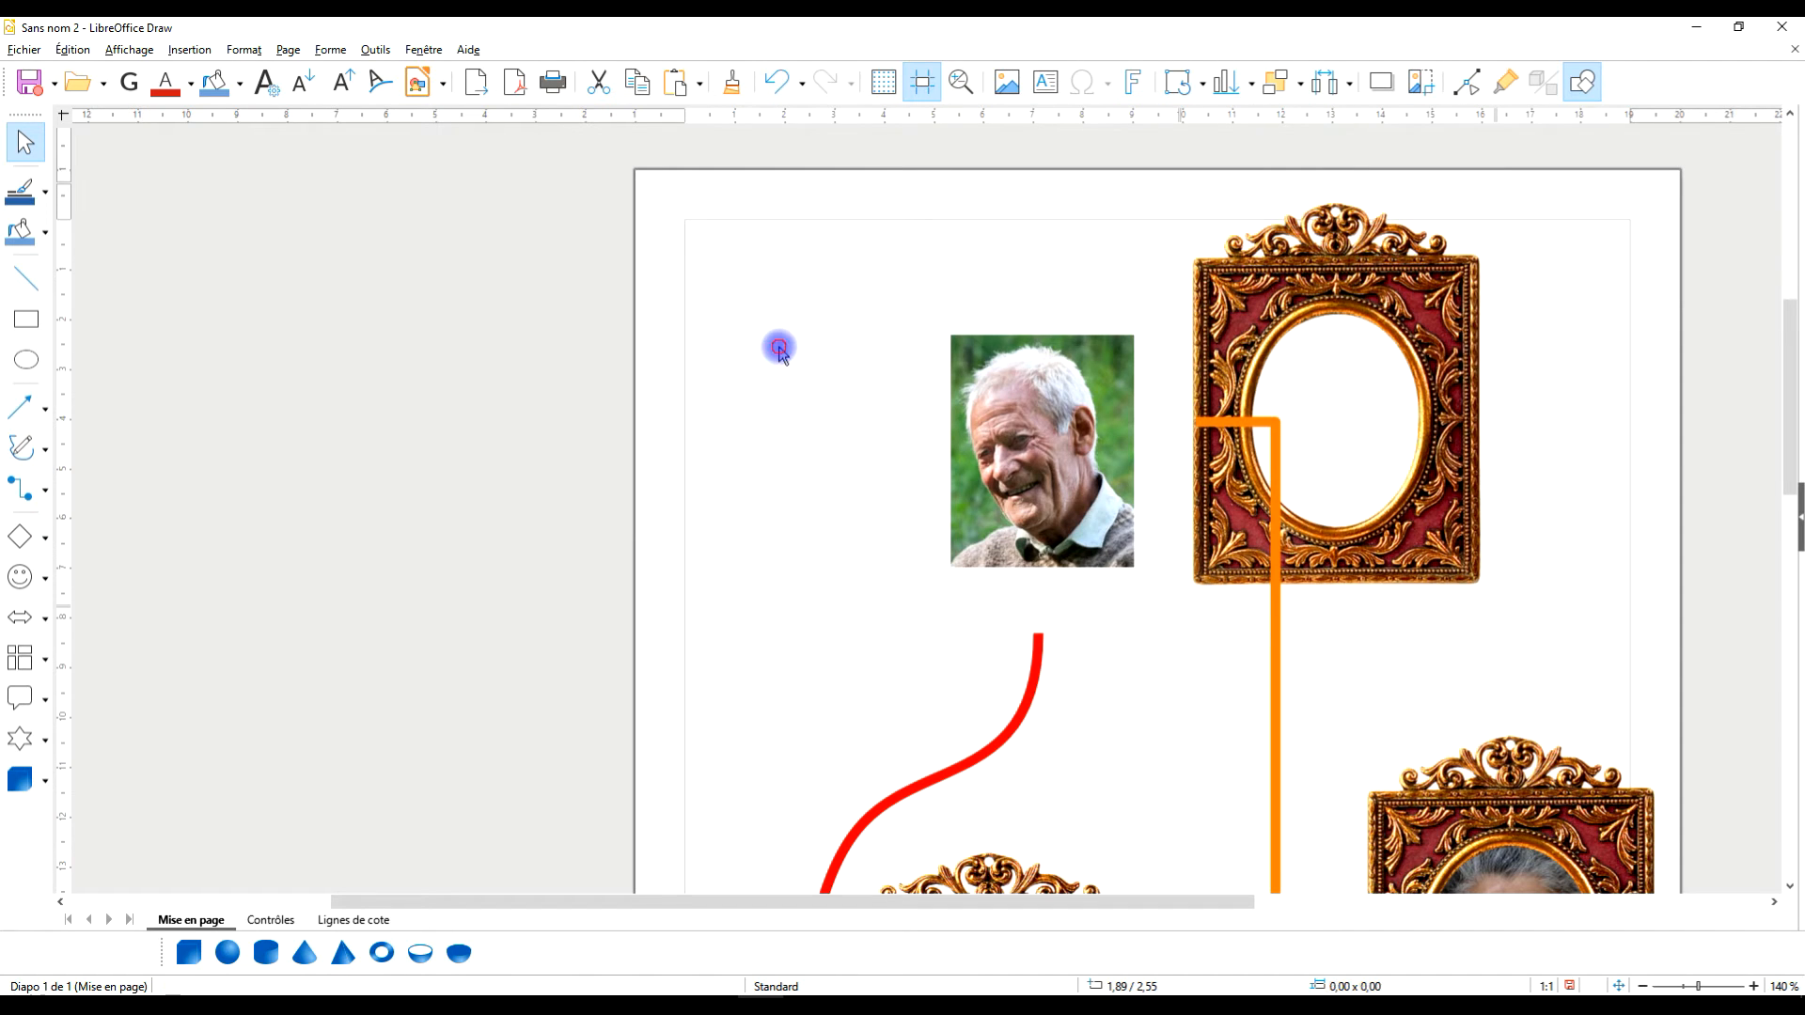
click(724, 484)
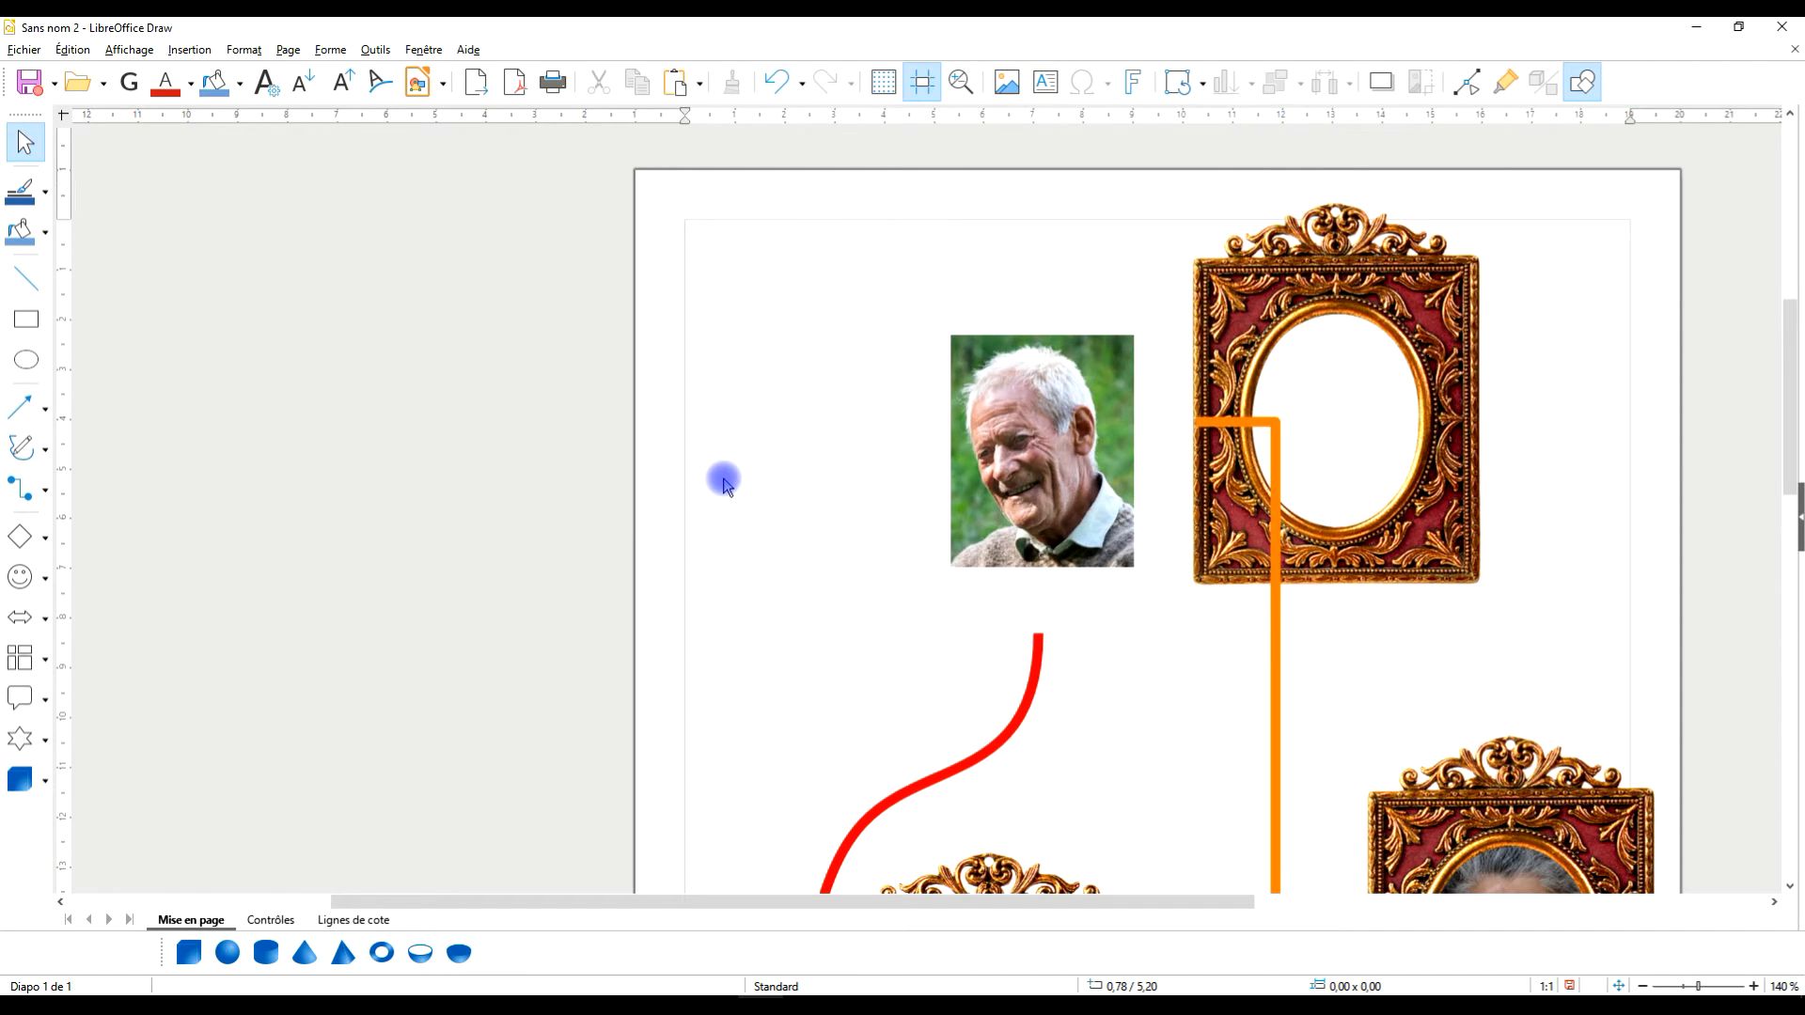
Step: Move the whole group with the separated photo and frame left to about X -0.83, Y -0.82 and deselect it
click(1213, 270)
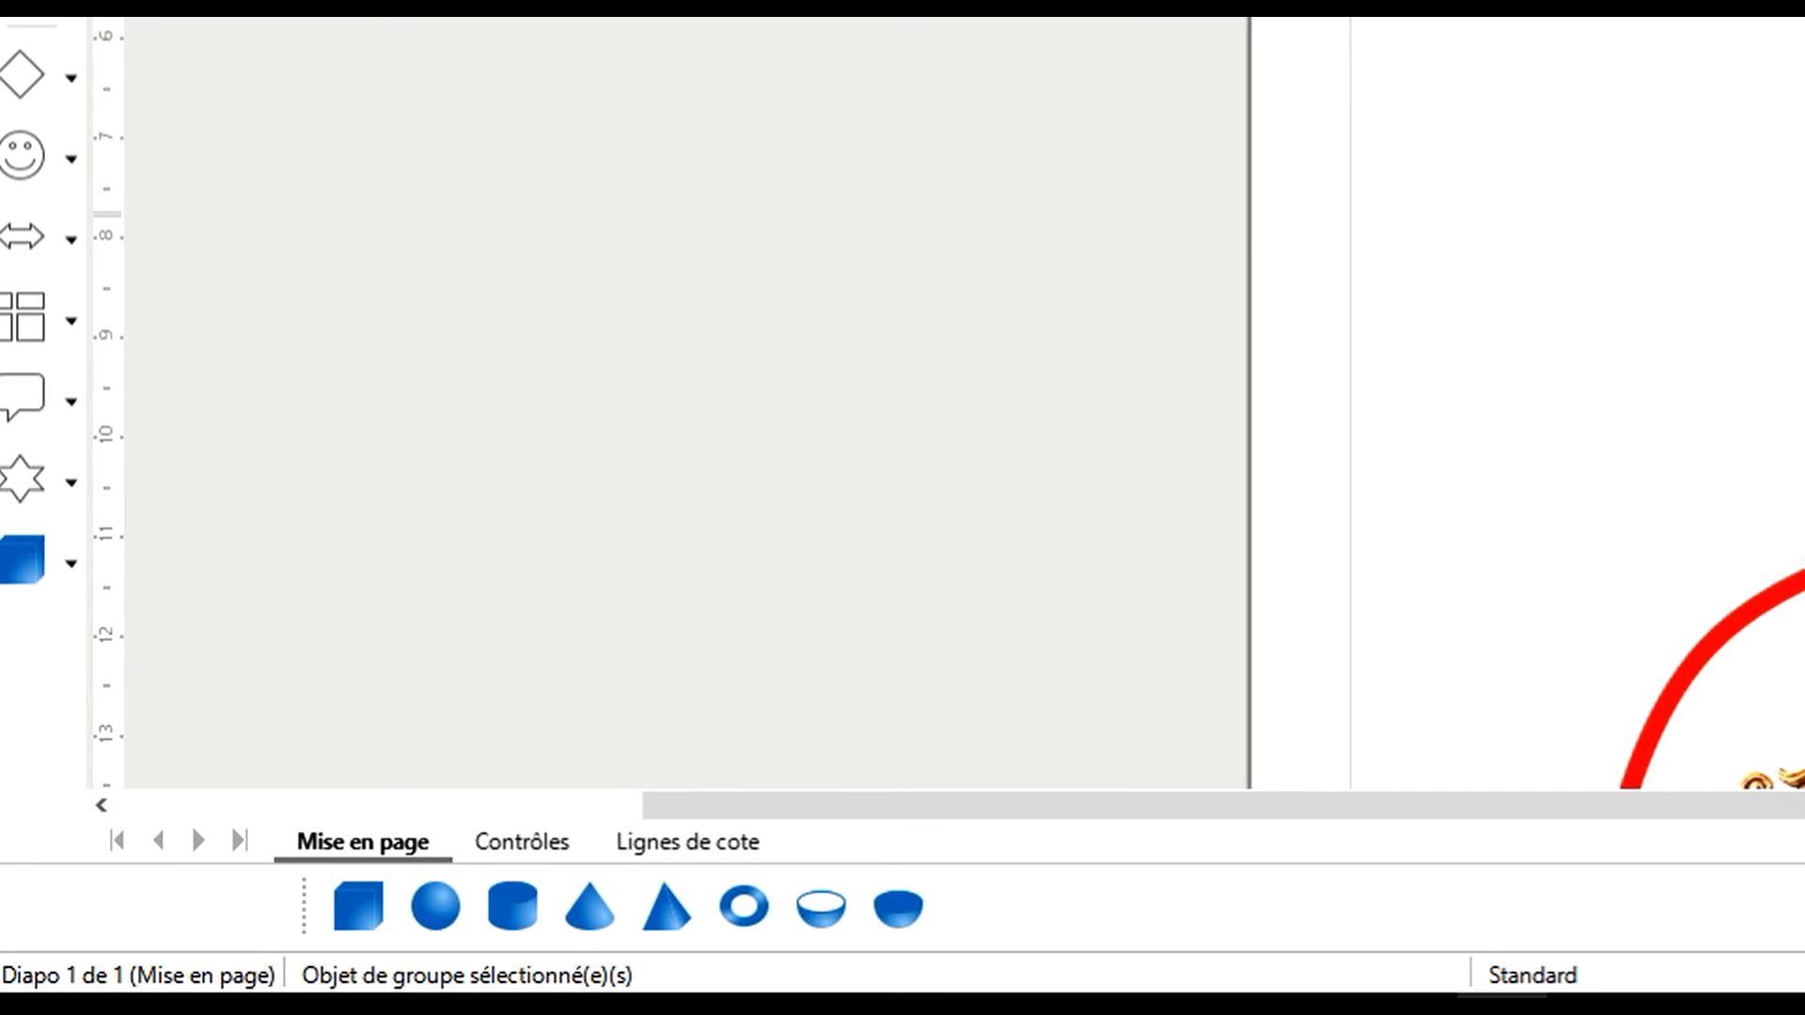
drag(1800, 75, 1185, 66)
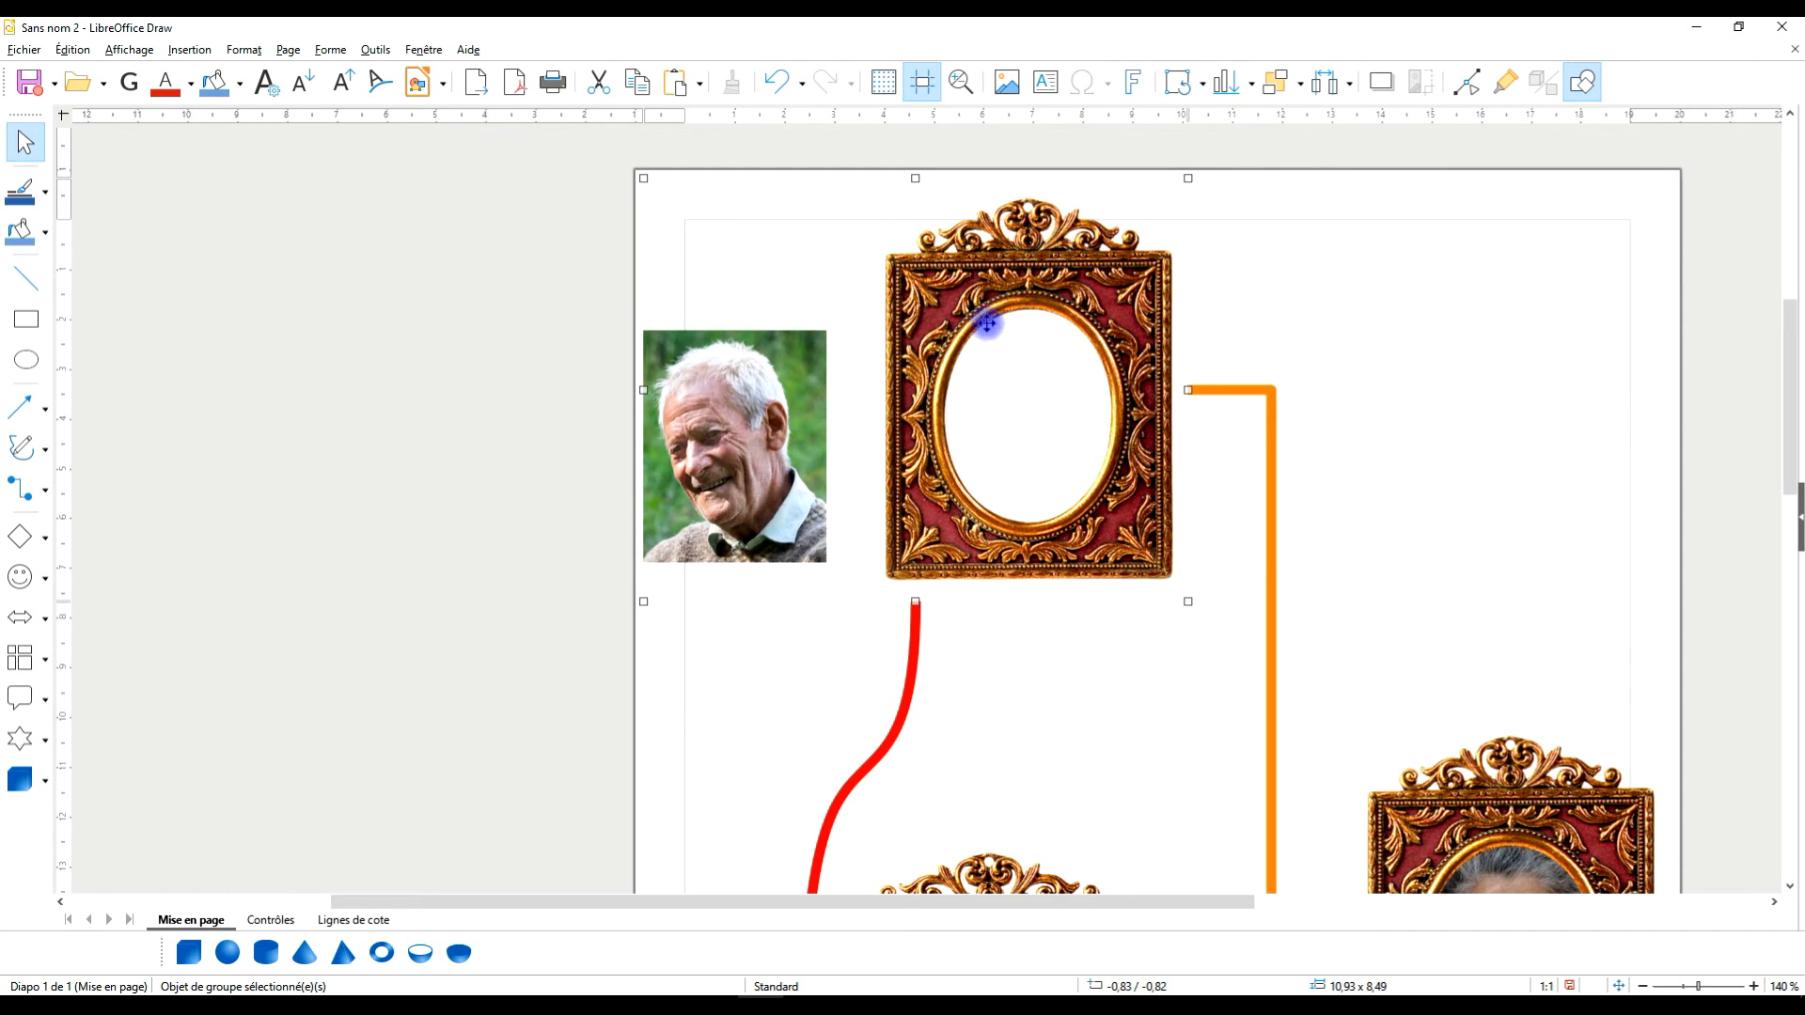
key(Escape)
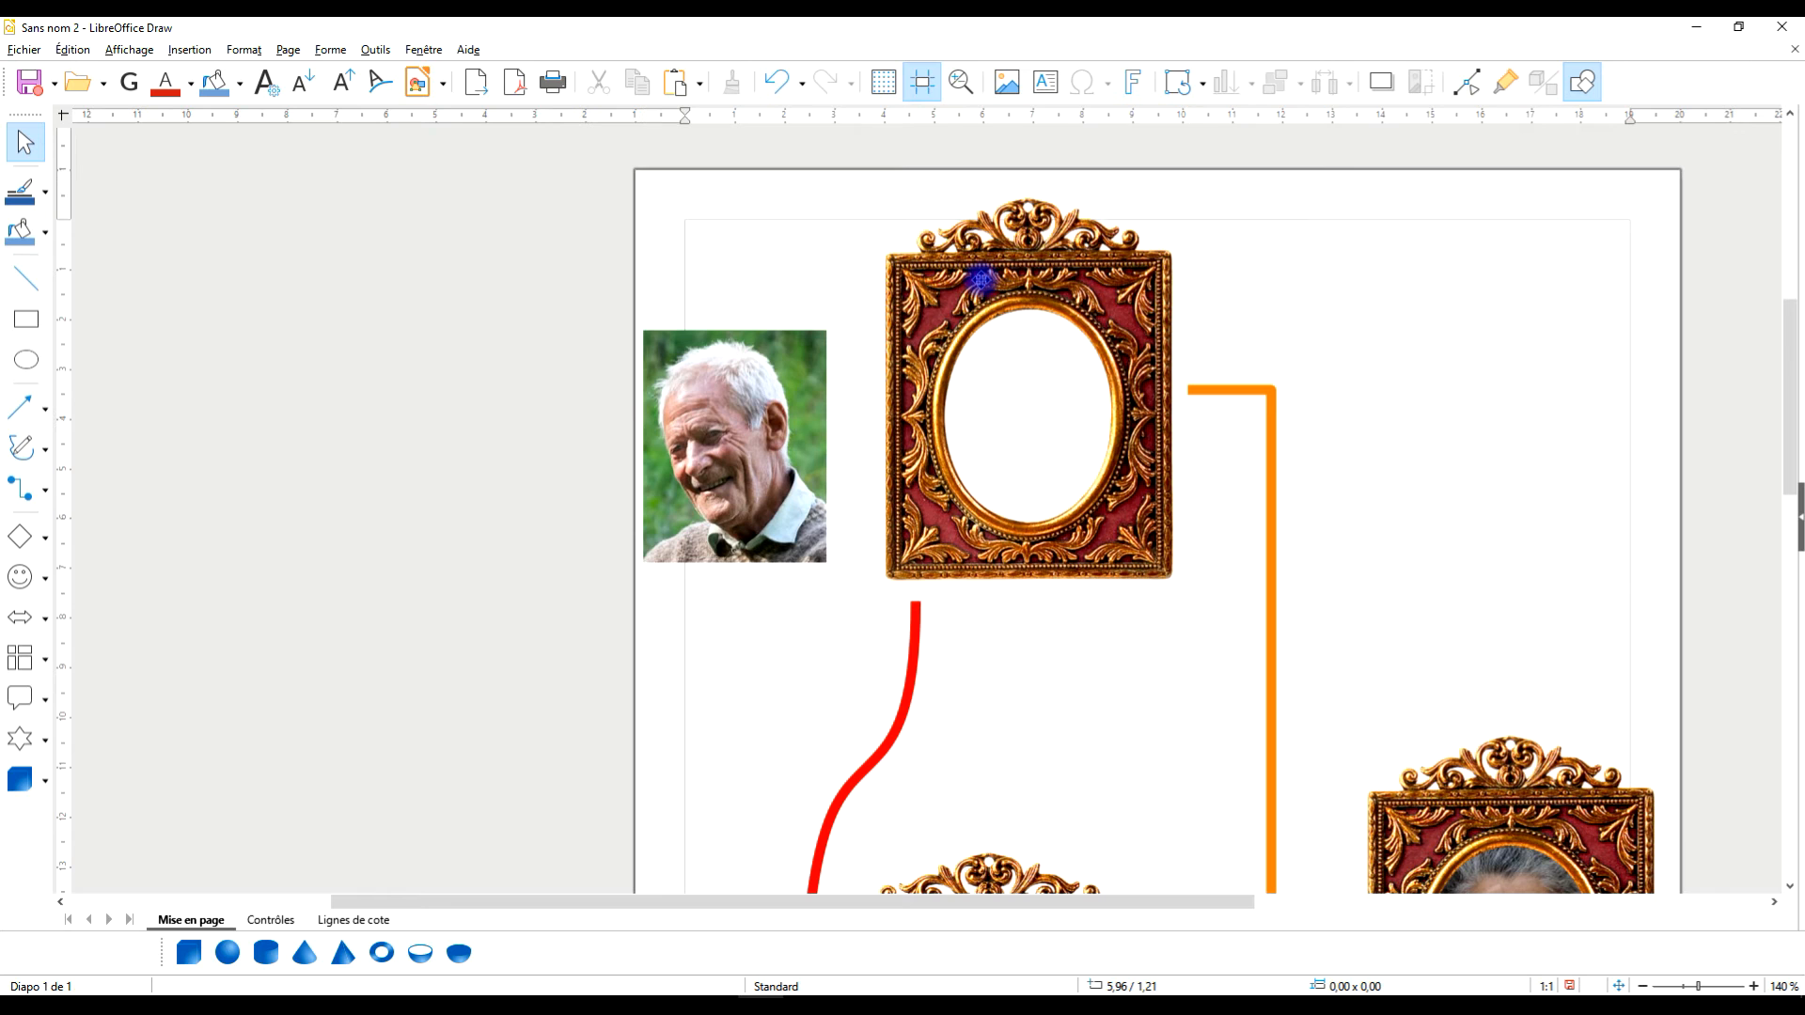
Step: Enter the group, move the man's photo back behind the frame's oval opening, and exit the group
click(791, 367)
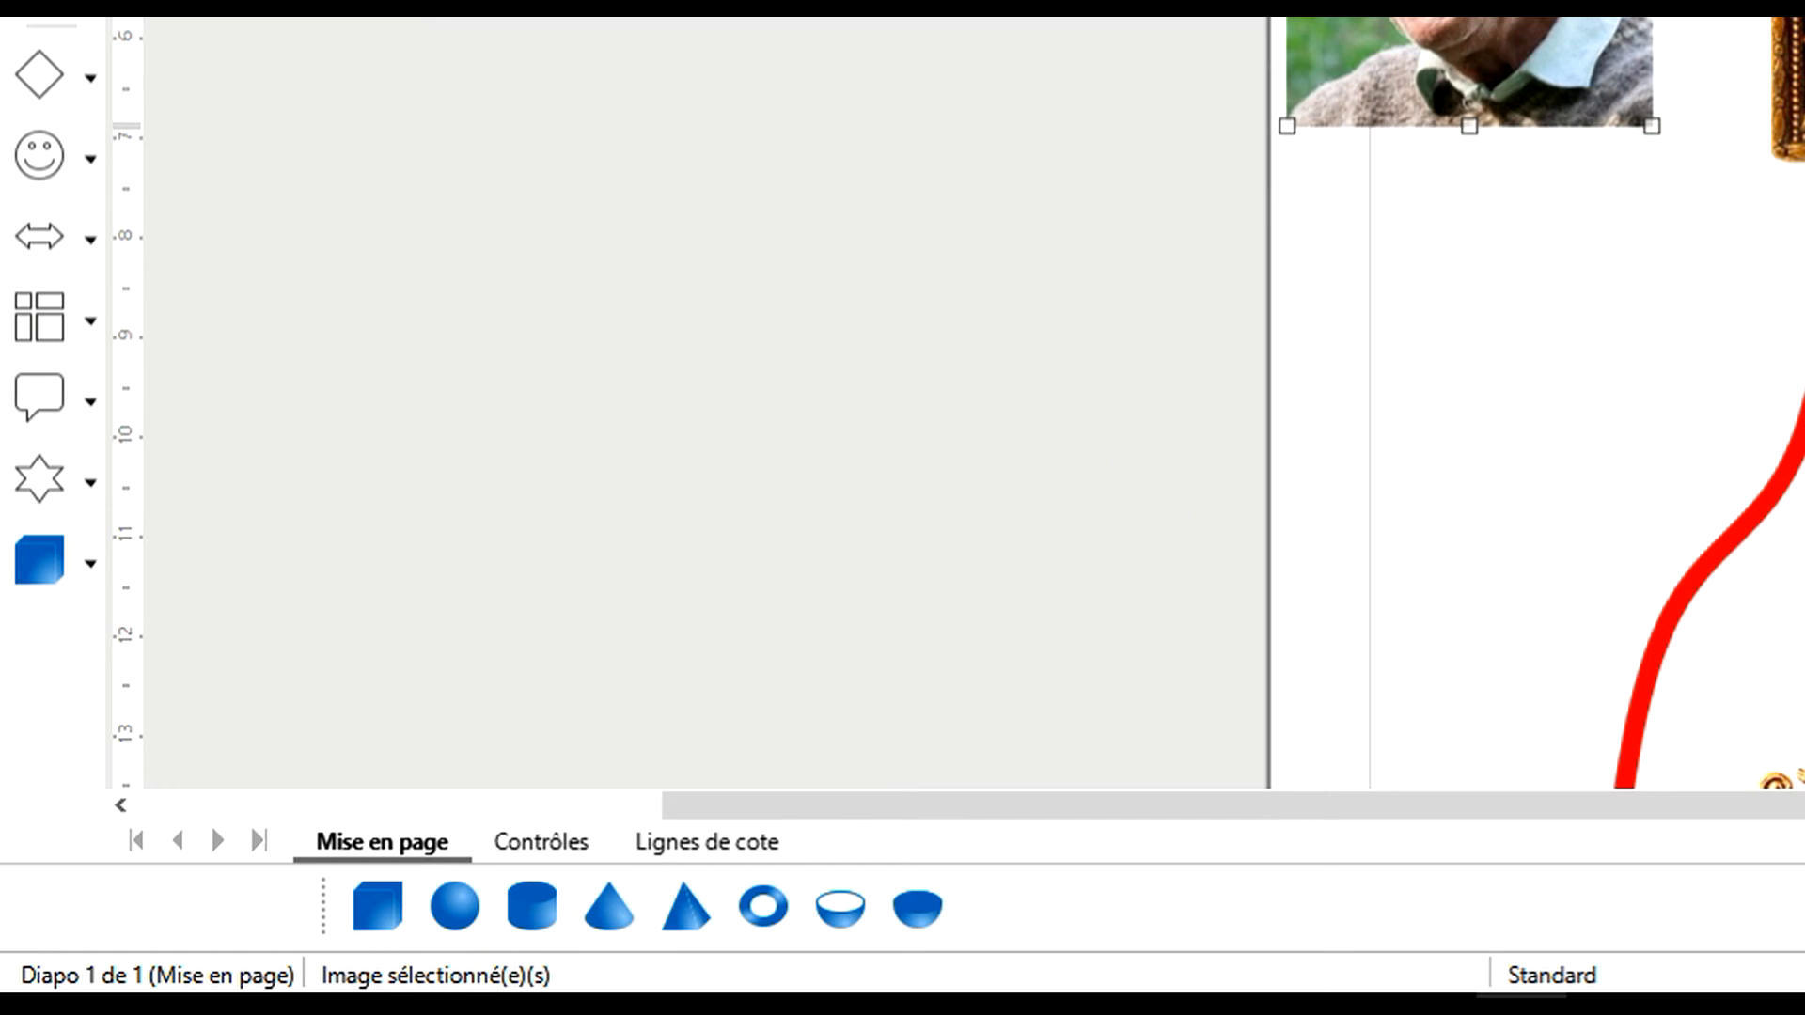
drag(718, 400, 1015, 368)
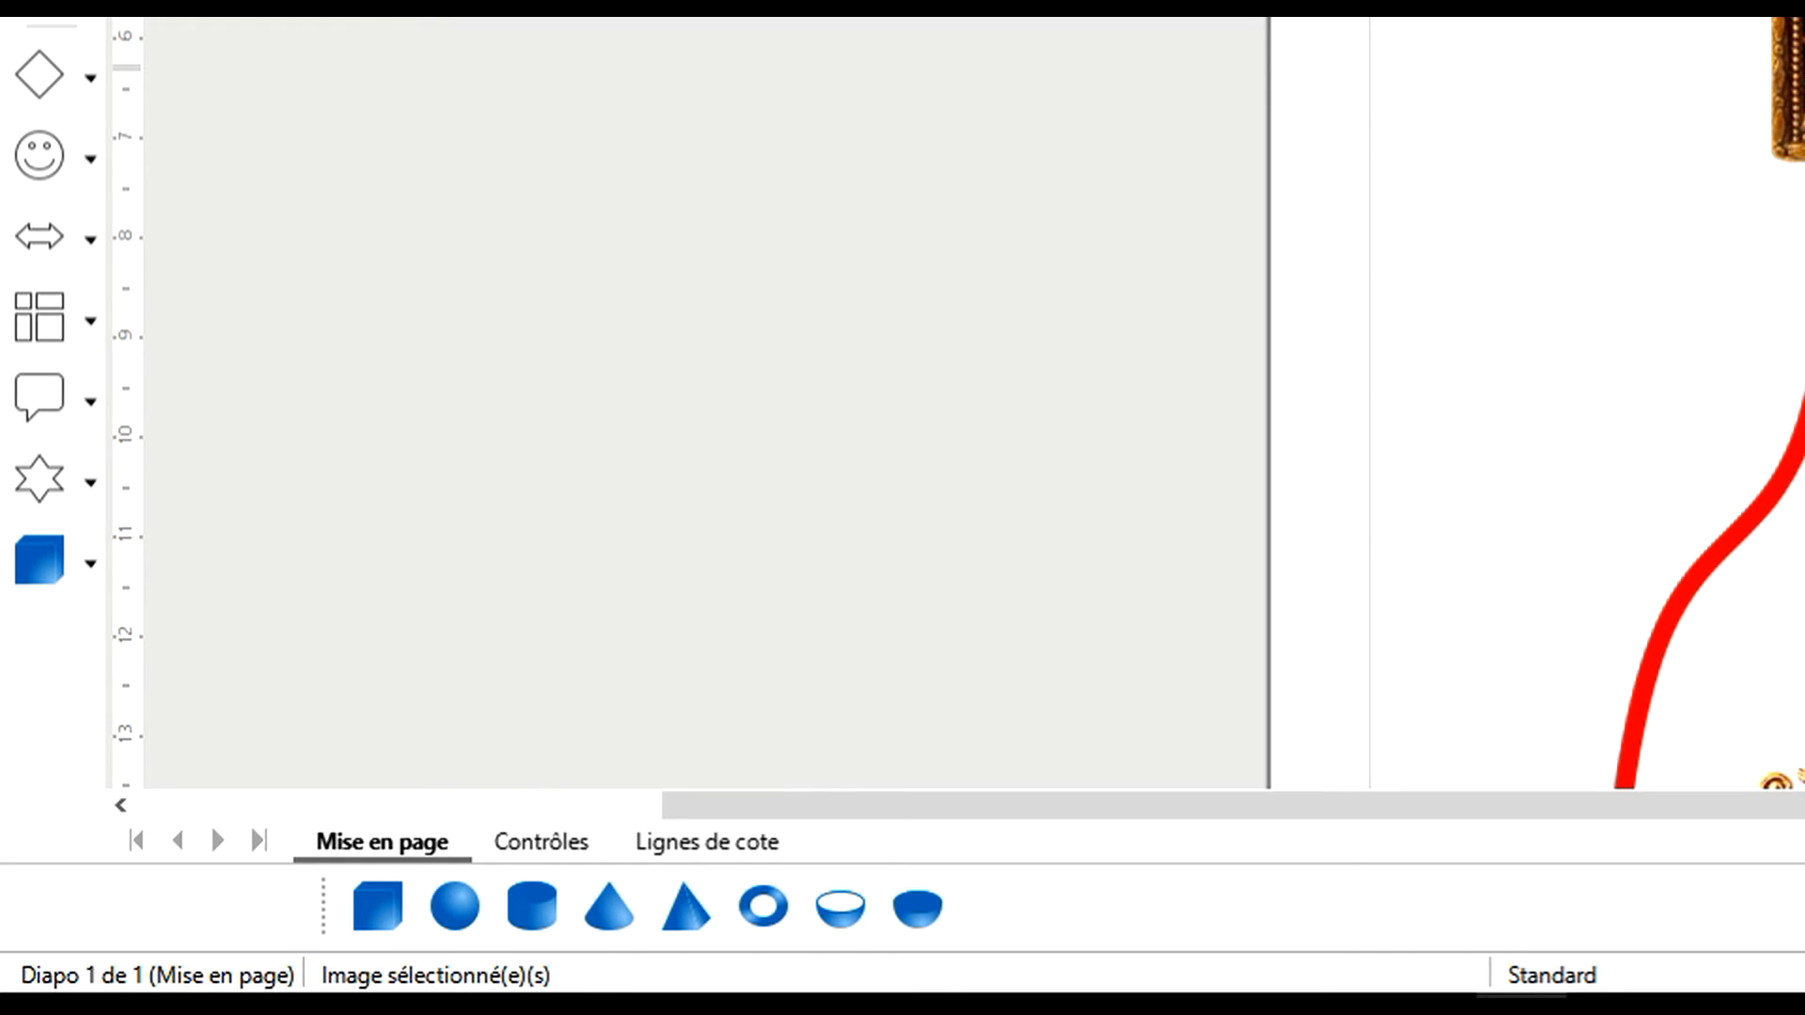
click(1447, 326)
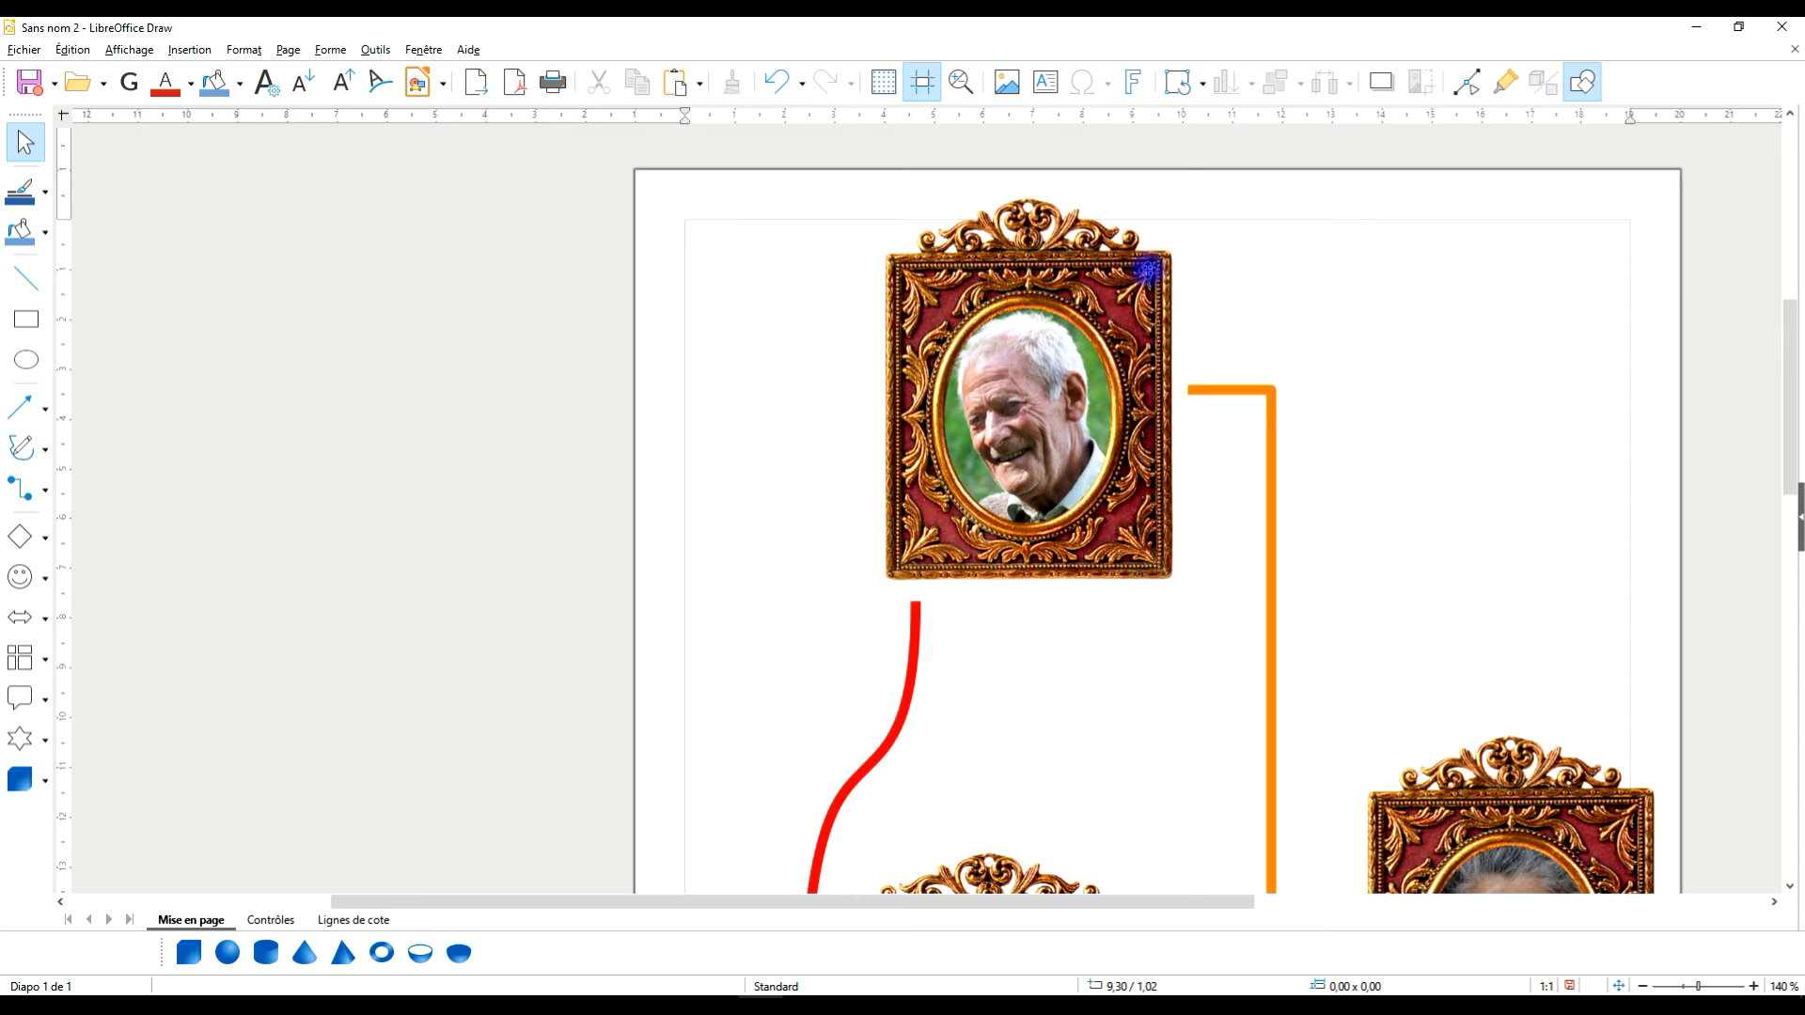
Step: Exit the group after selecting its frame, and move the whole portrait group to about X 1.04, Y 0.12
click(1146, 271)
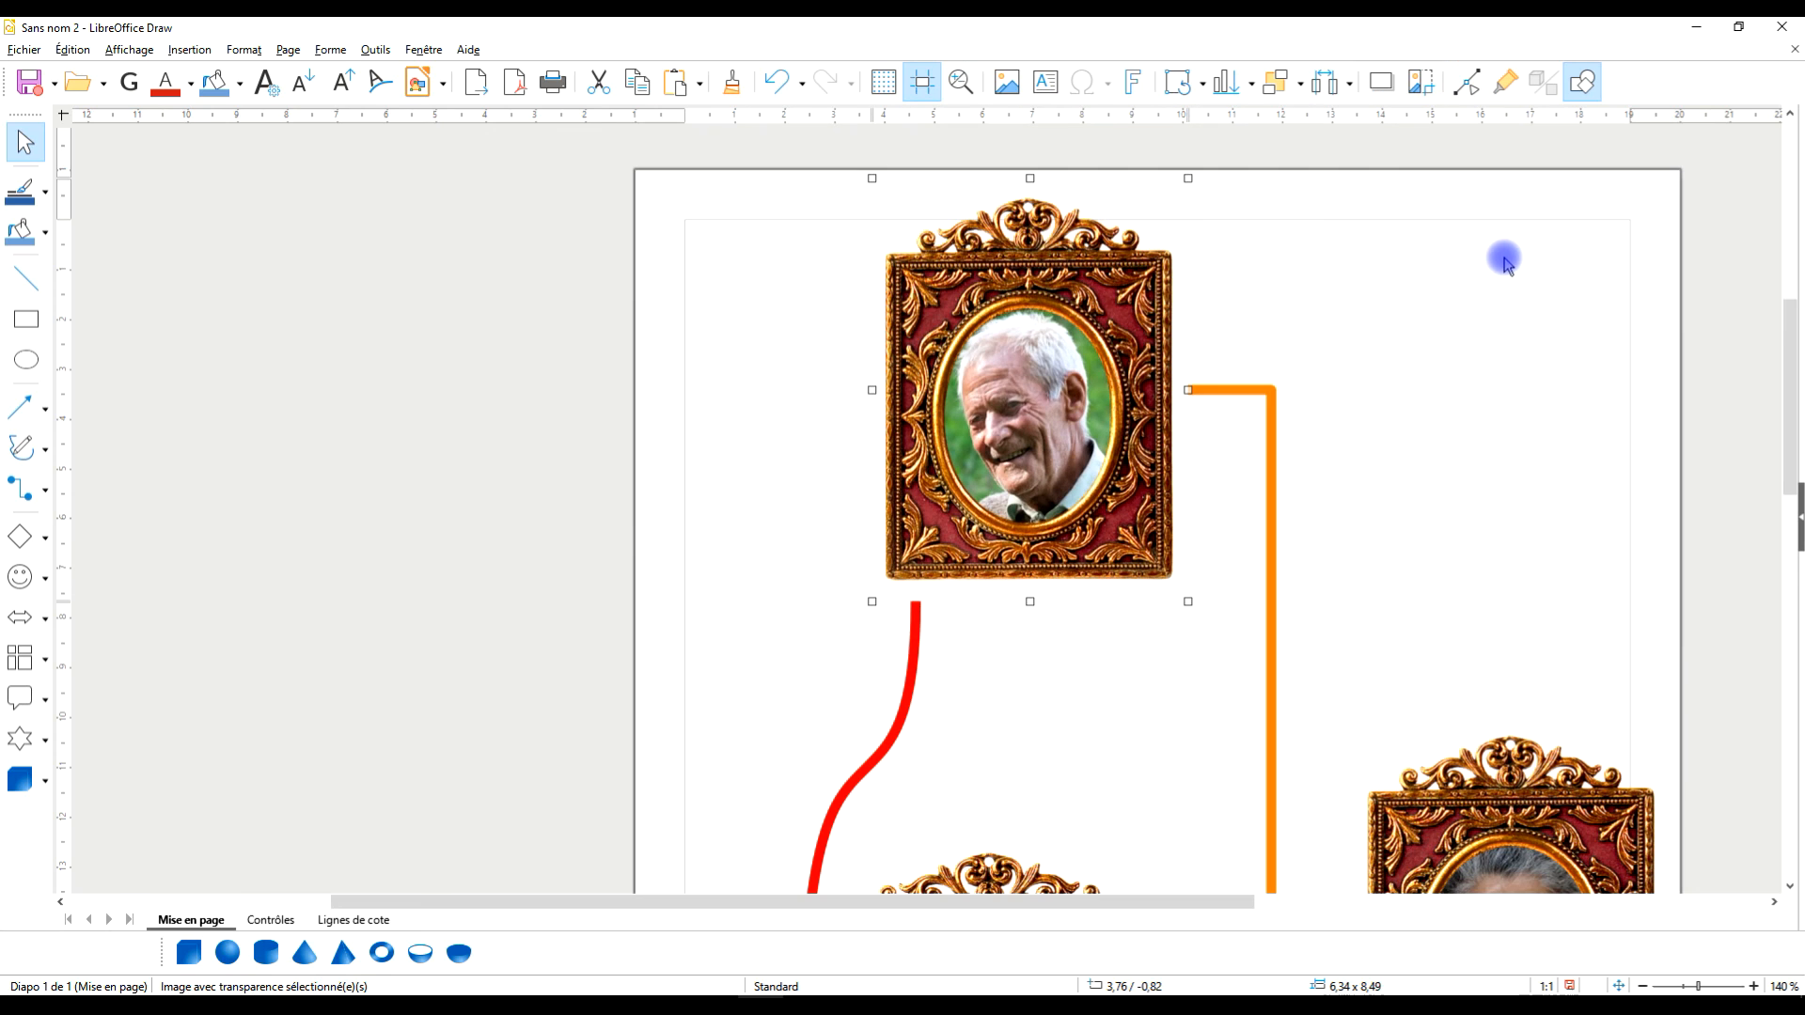
click(1519, 293)
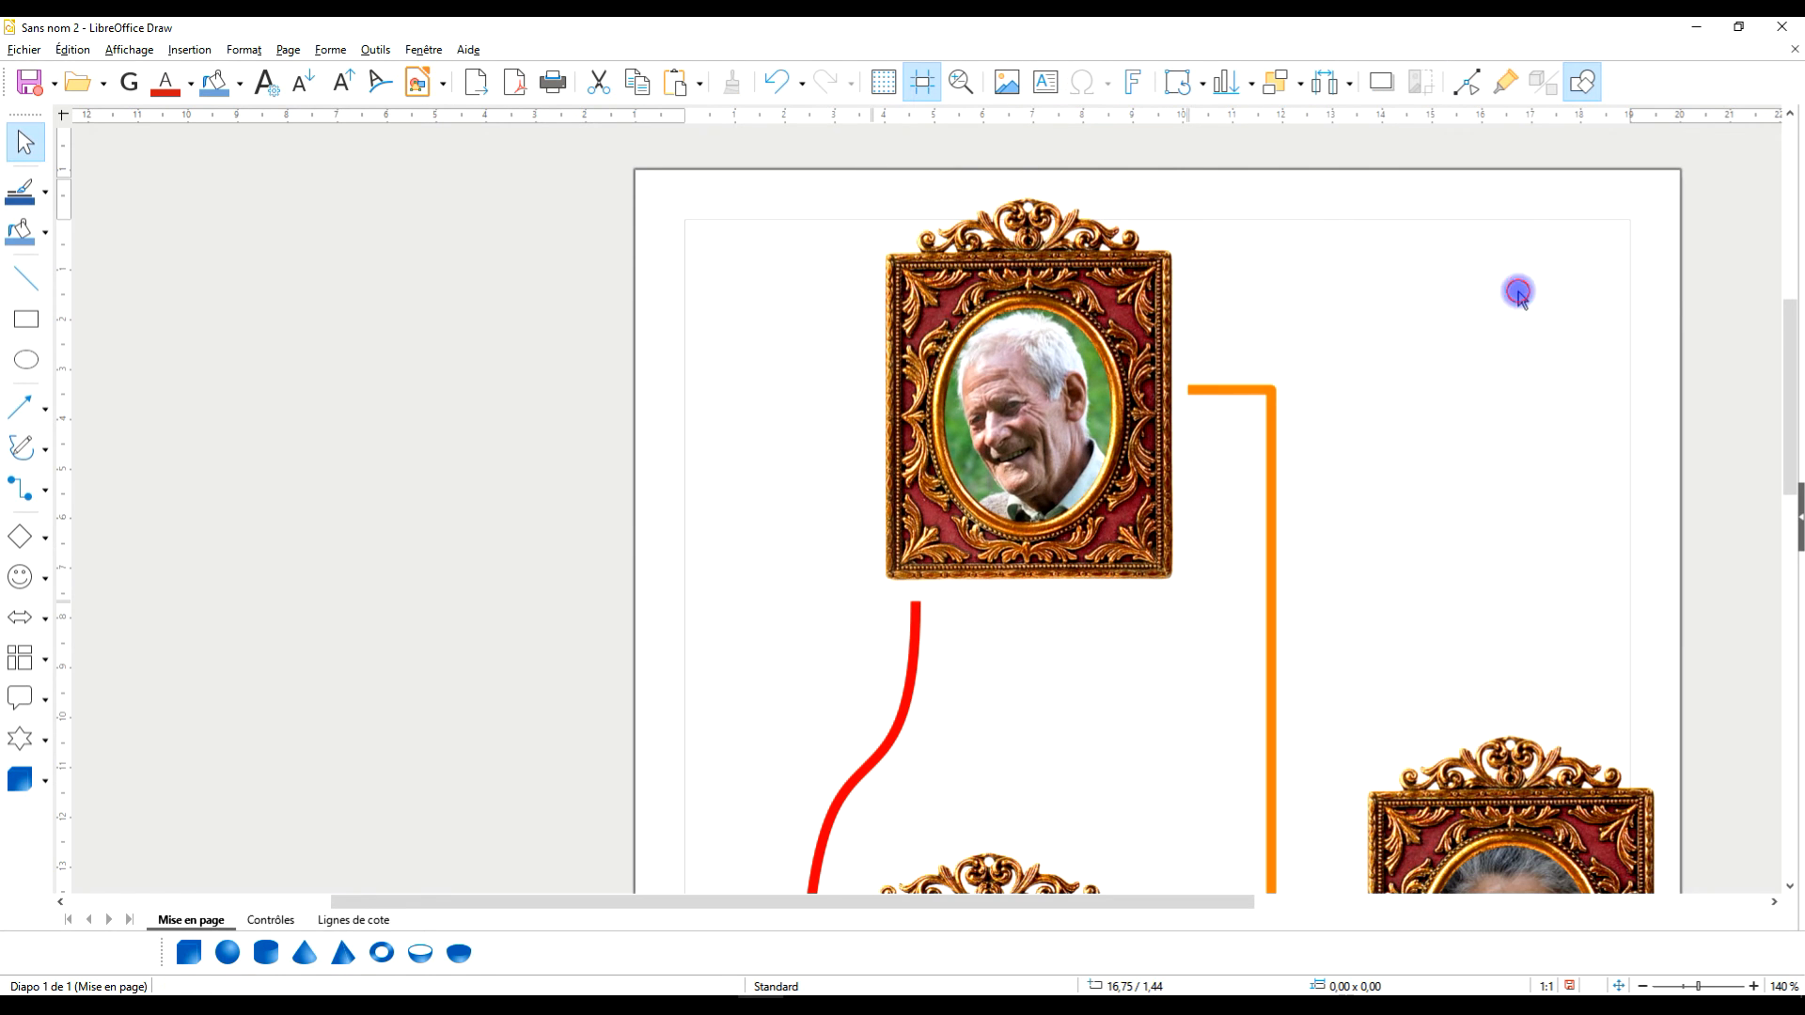
click(1135, 280)
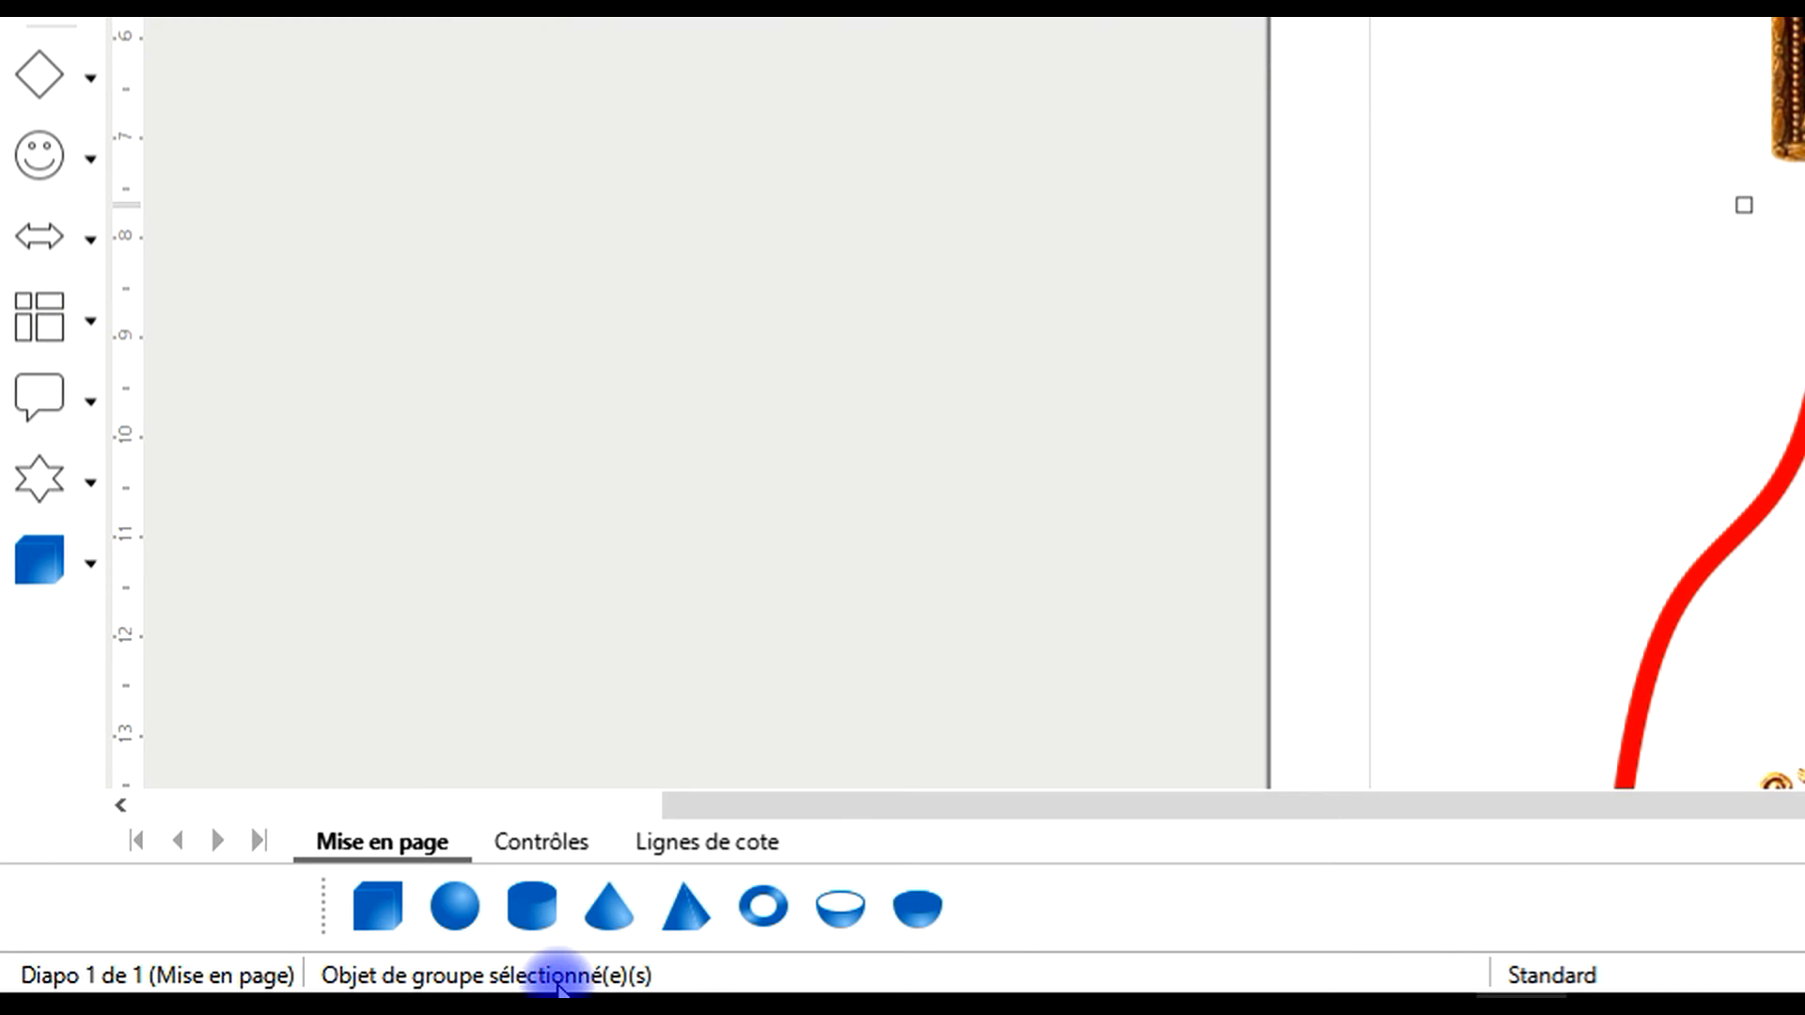
drag(1118, 290, 964, 347)
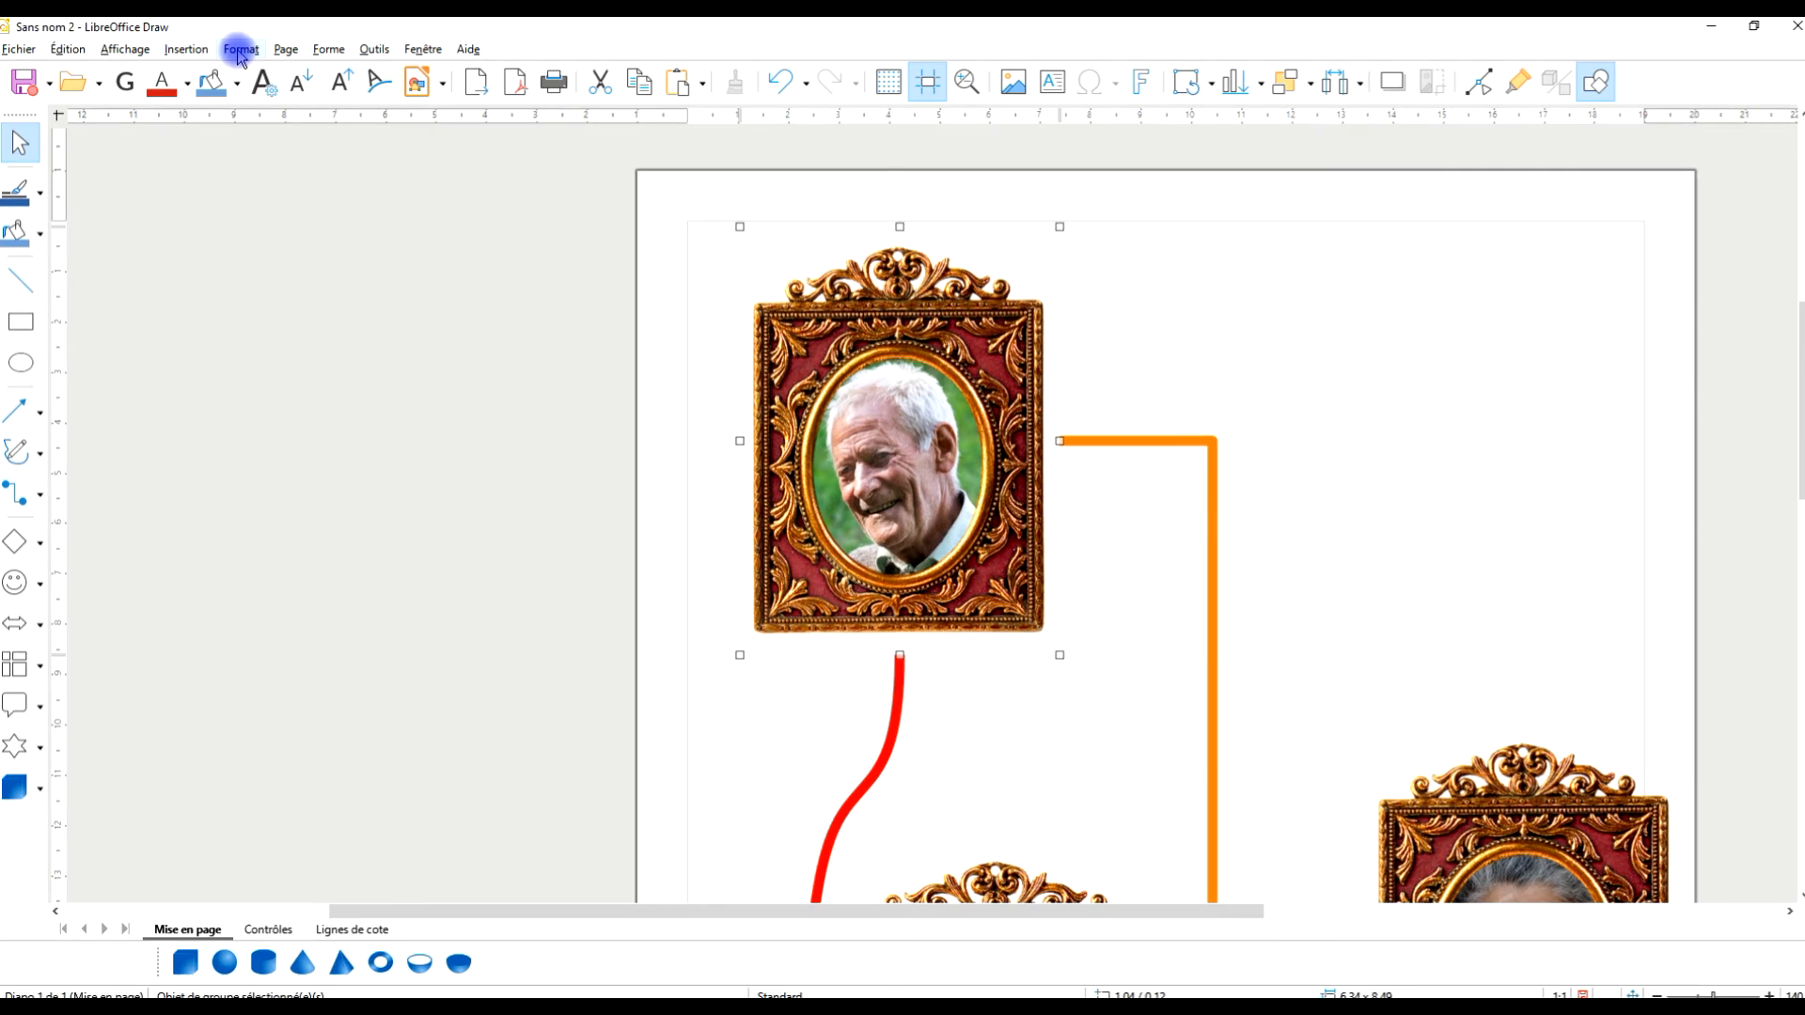
Step: Enter the selected portrait group with the Entrer dans le groupe command, select its frame and photo individually, and exit the group
click(328, 49)
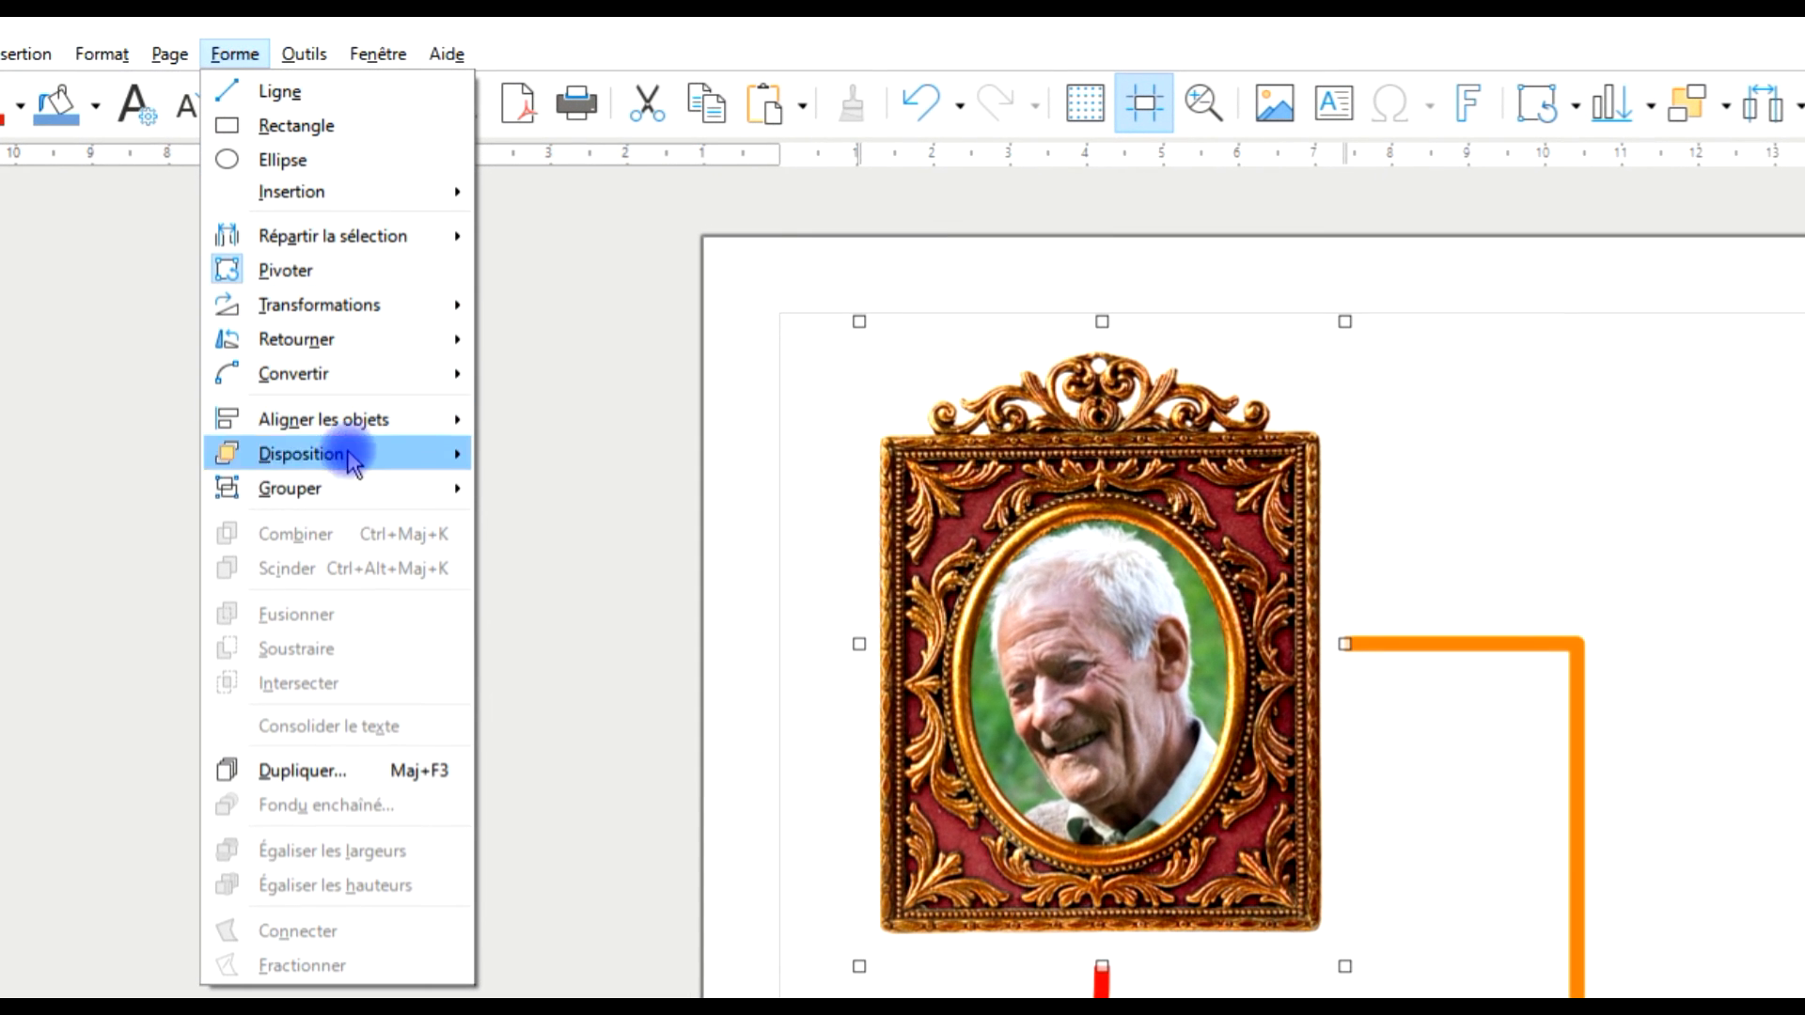
mouse_move(350, 489)
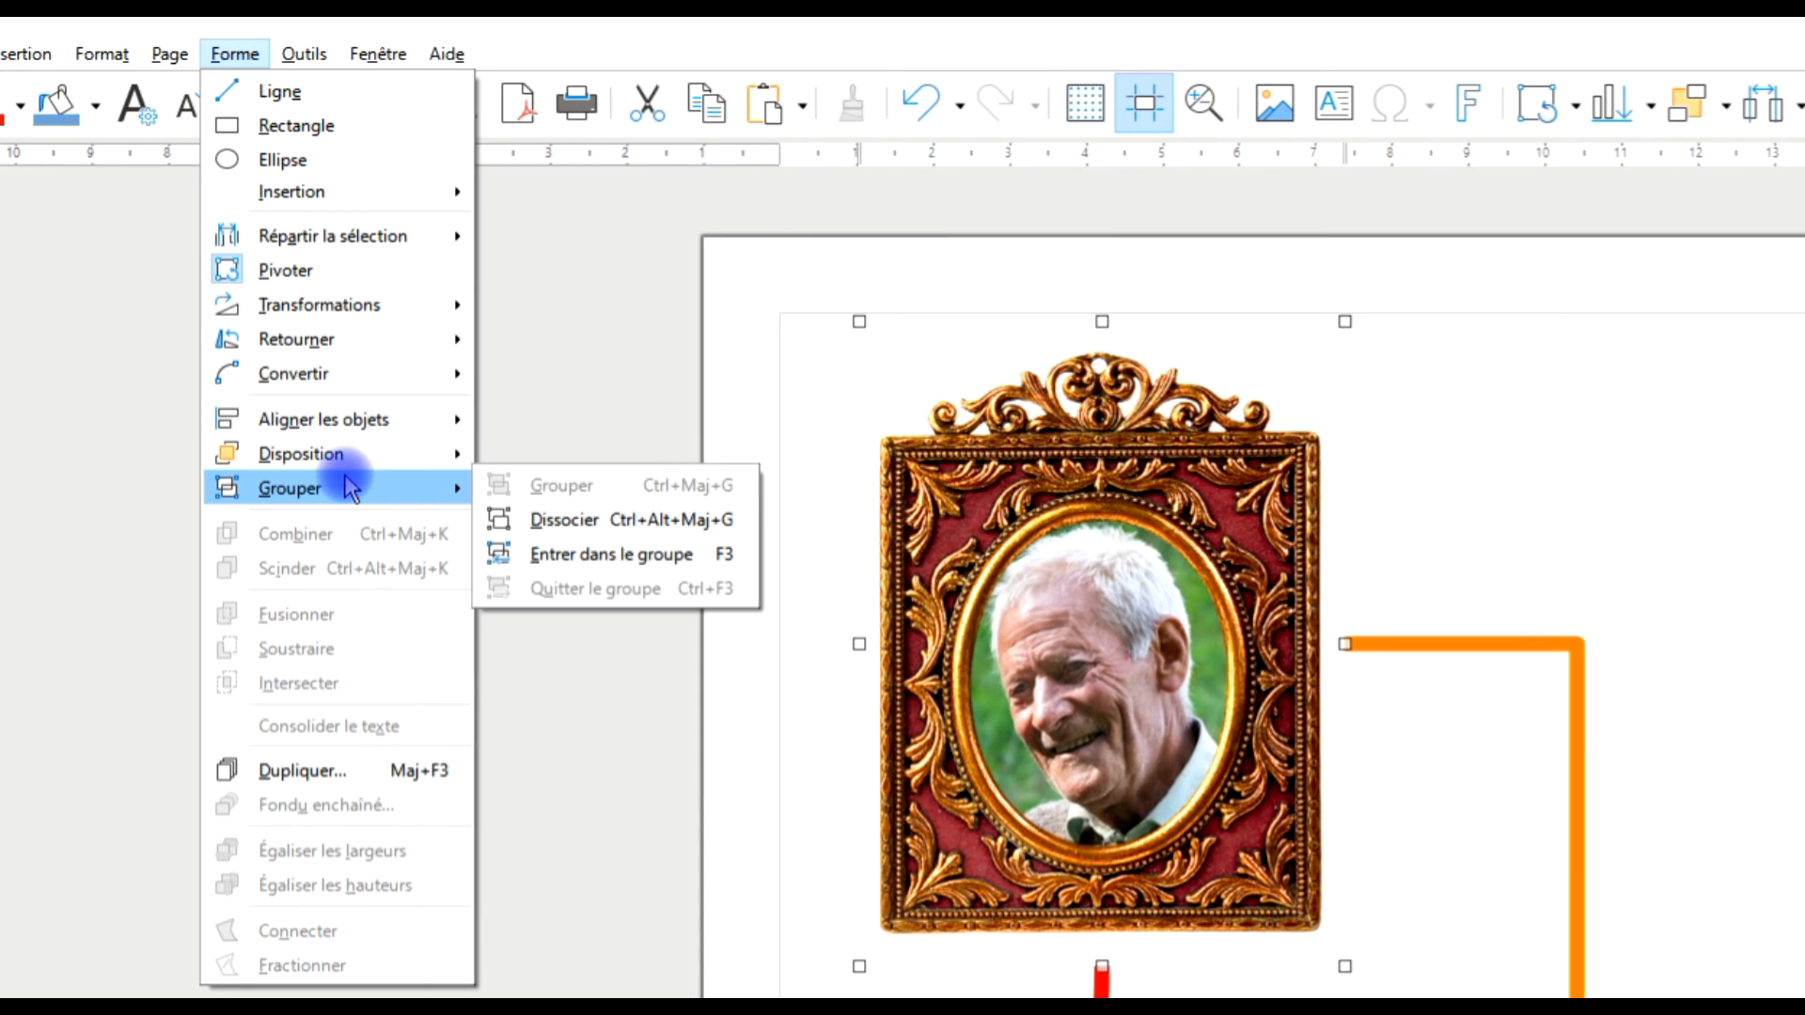
click(628, 557)
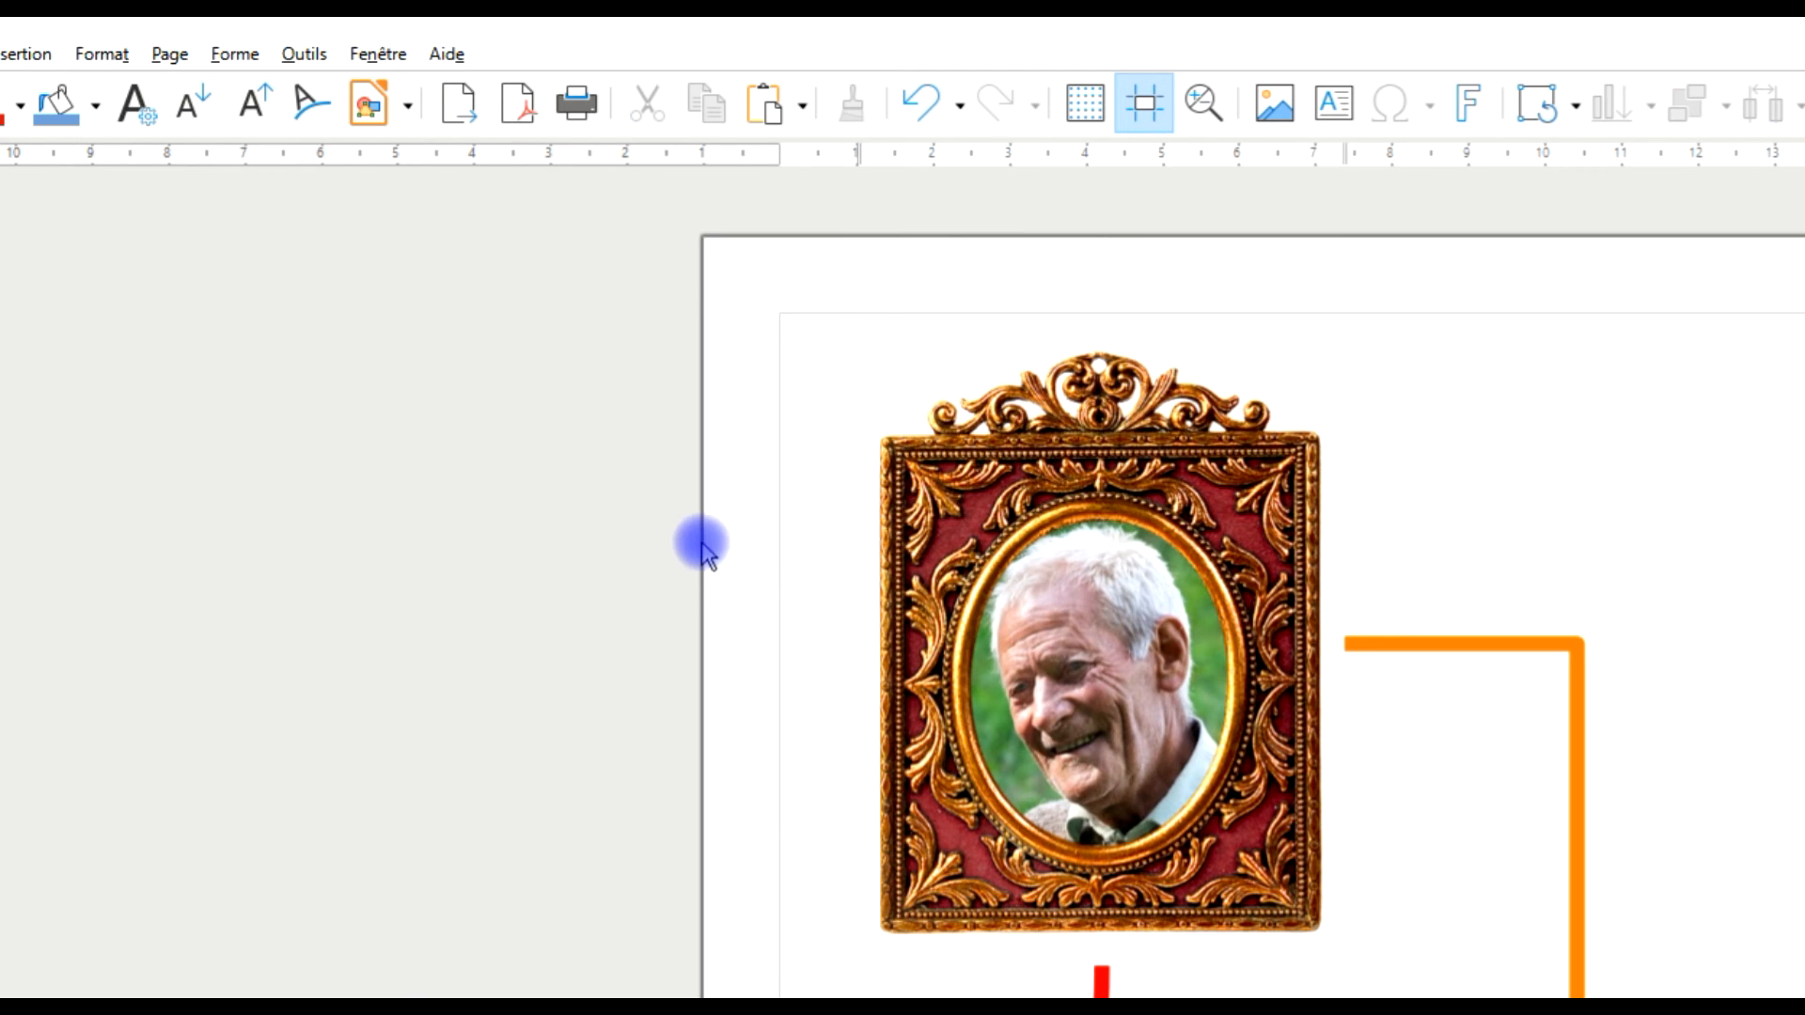
click(1129, 478)
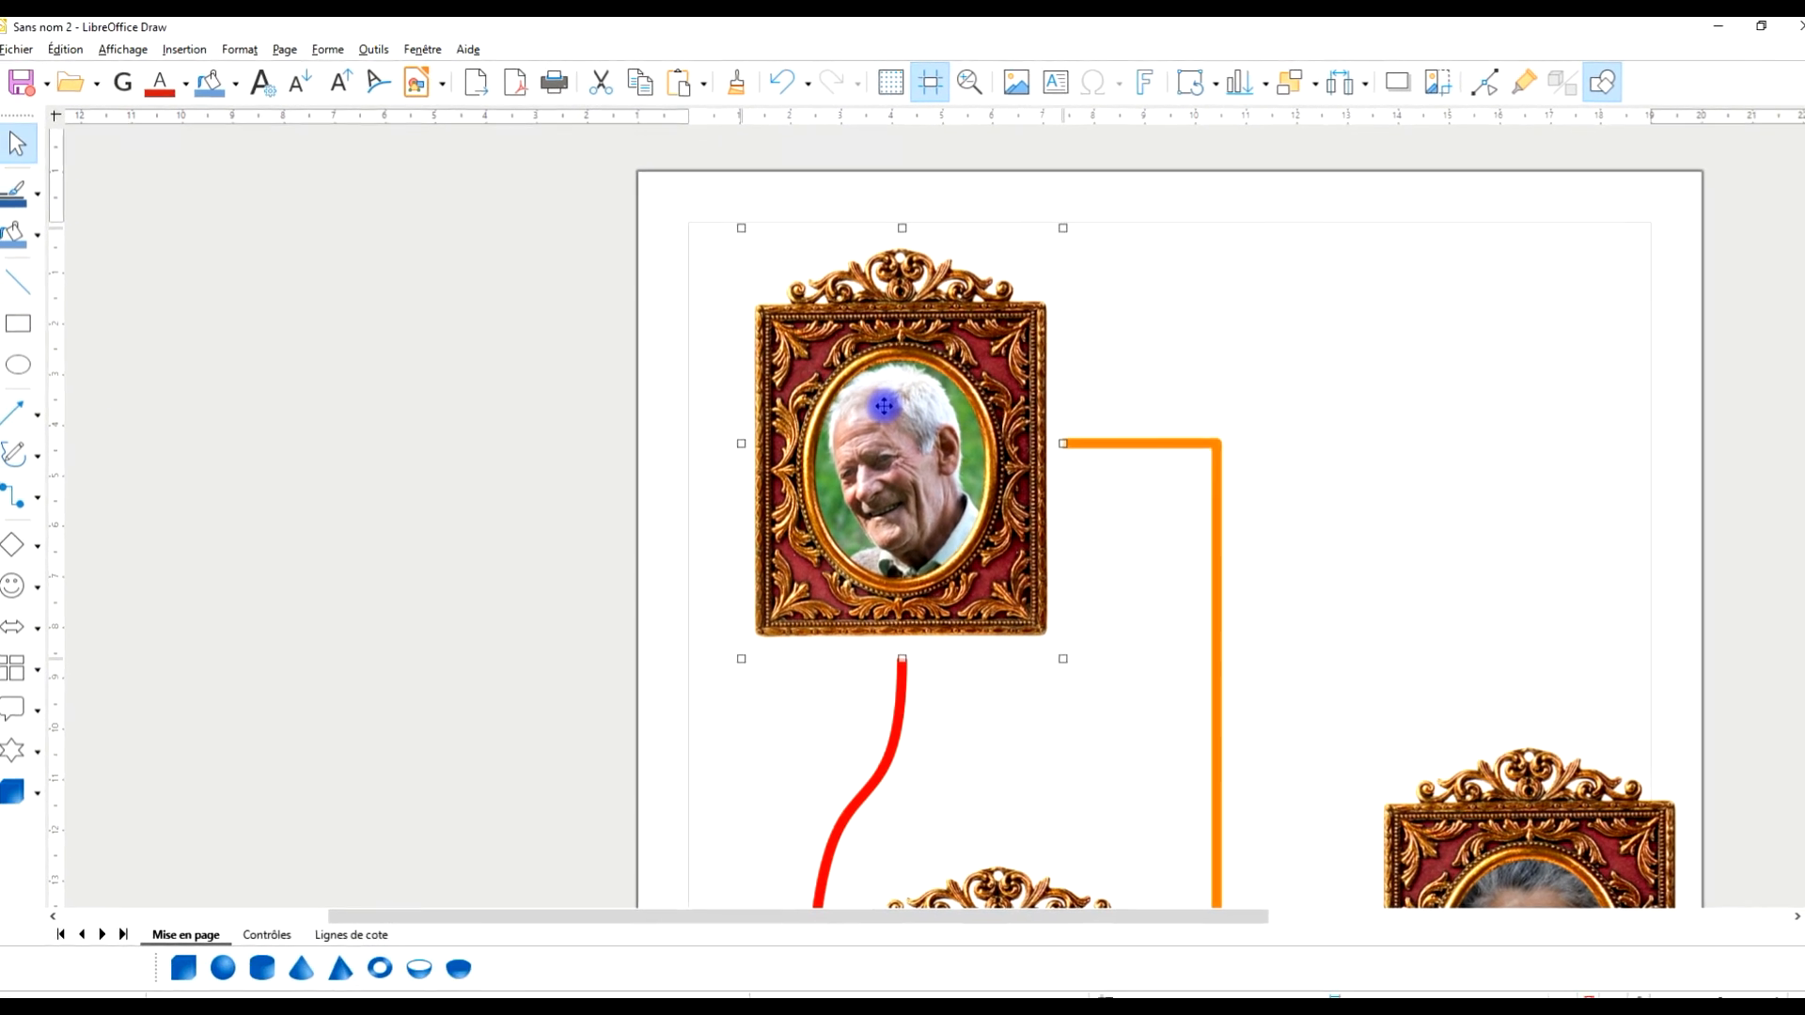
click(884, 406)
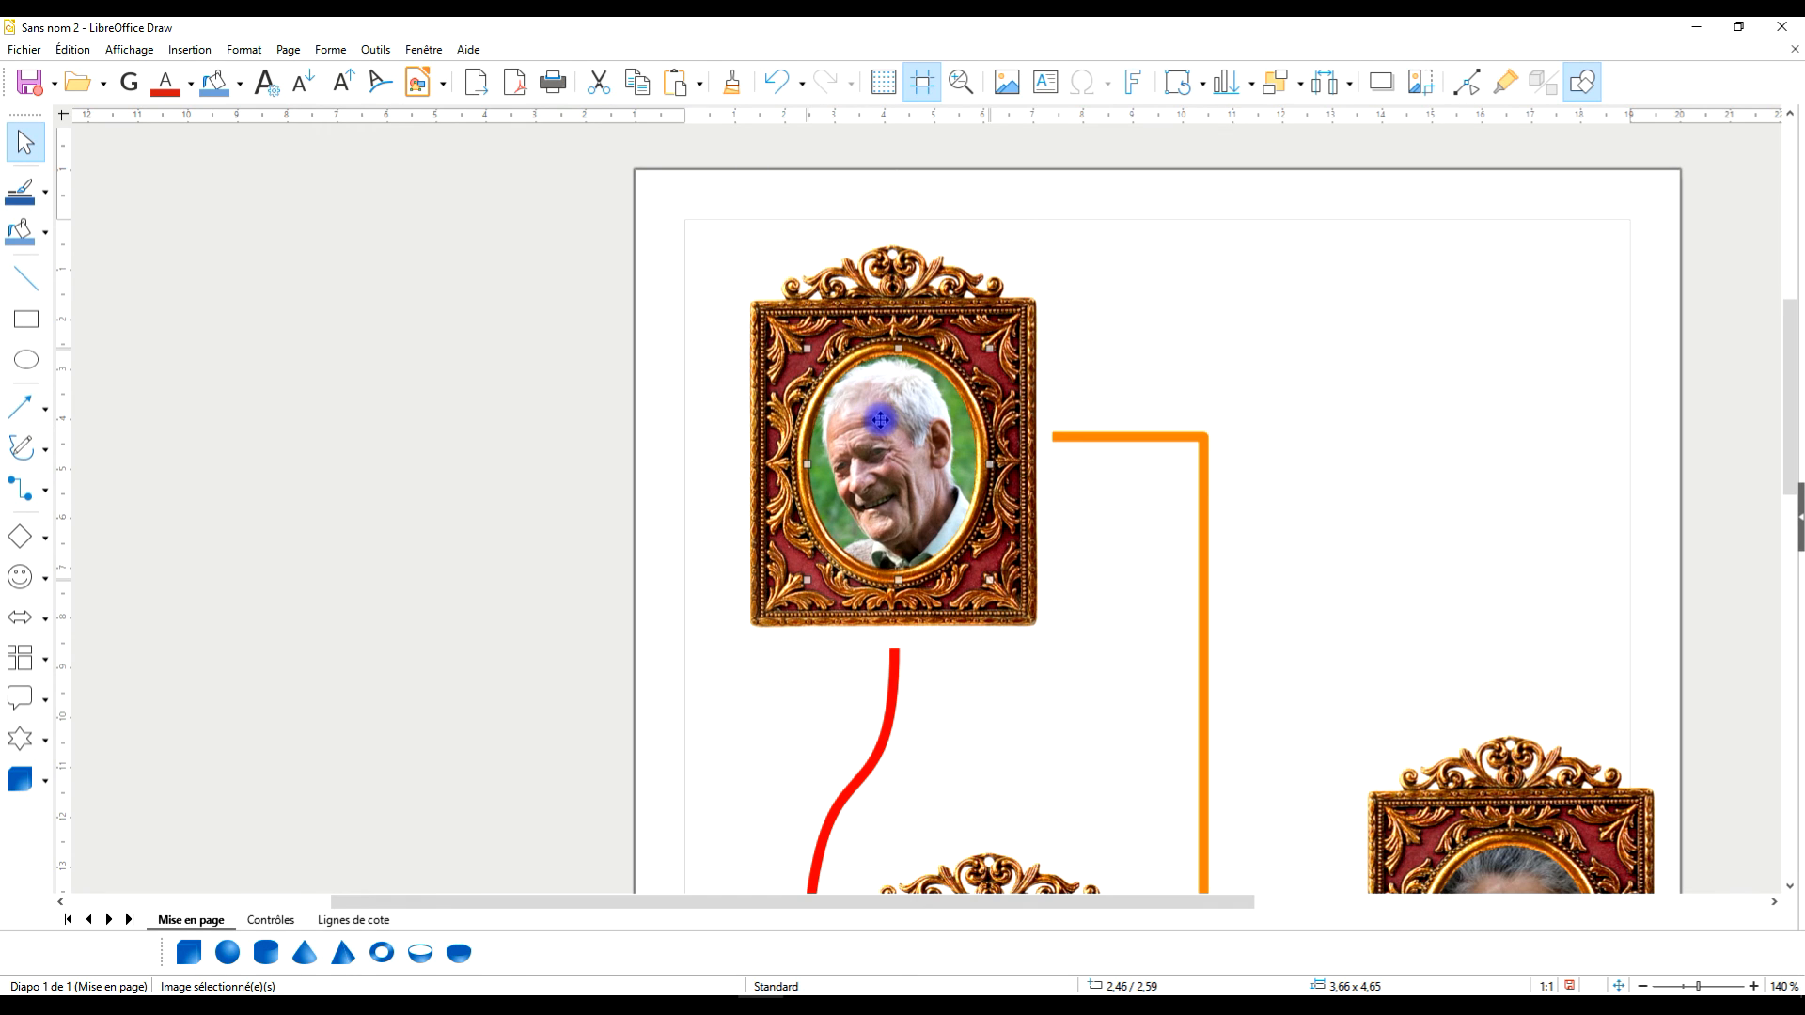
click(999, 330)
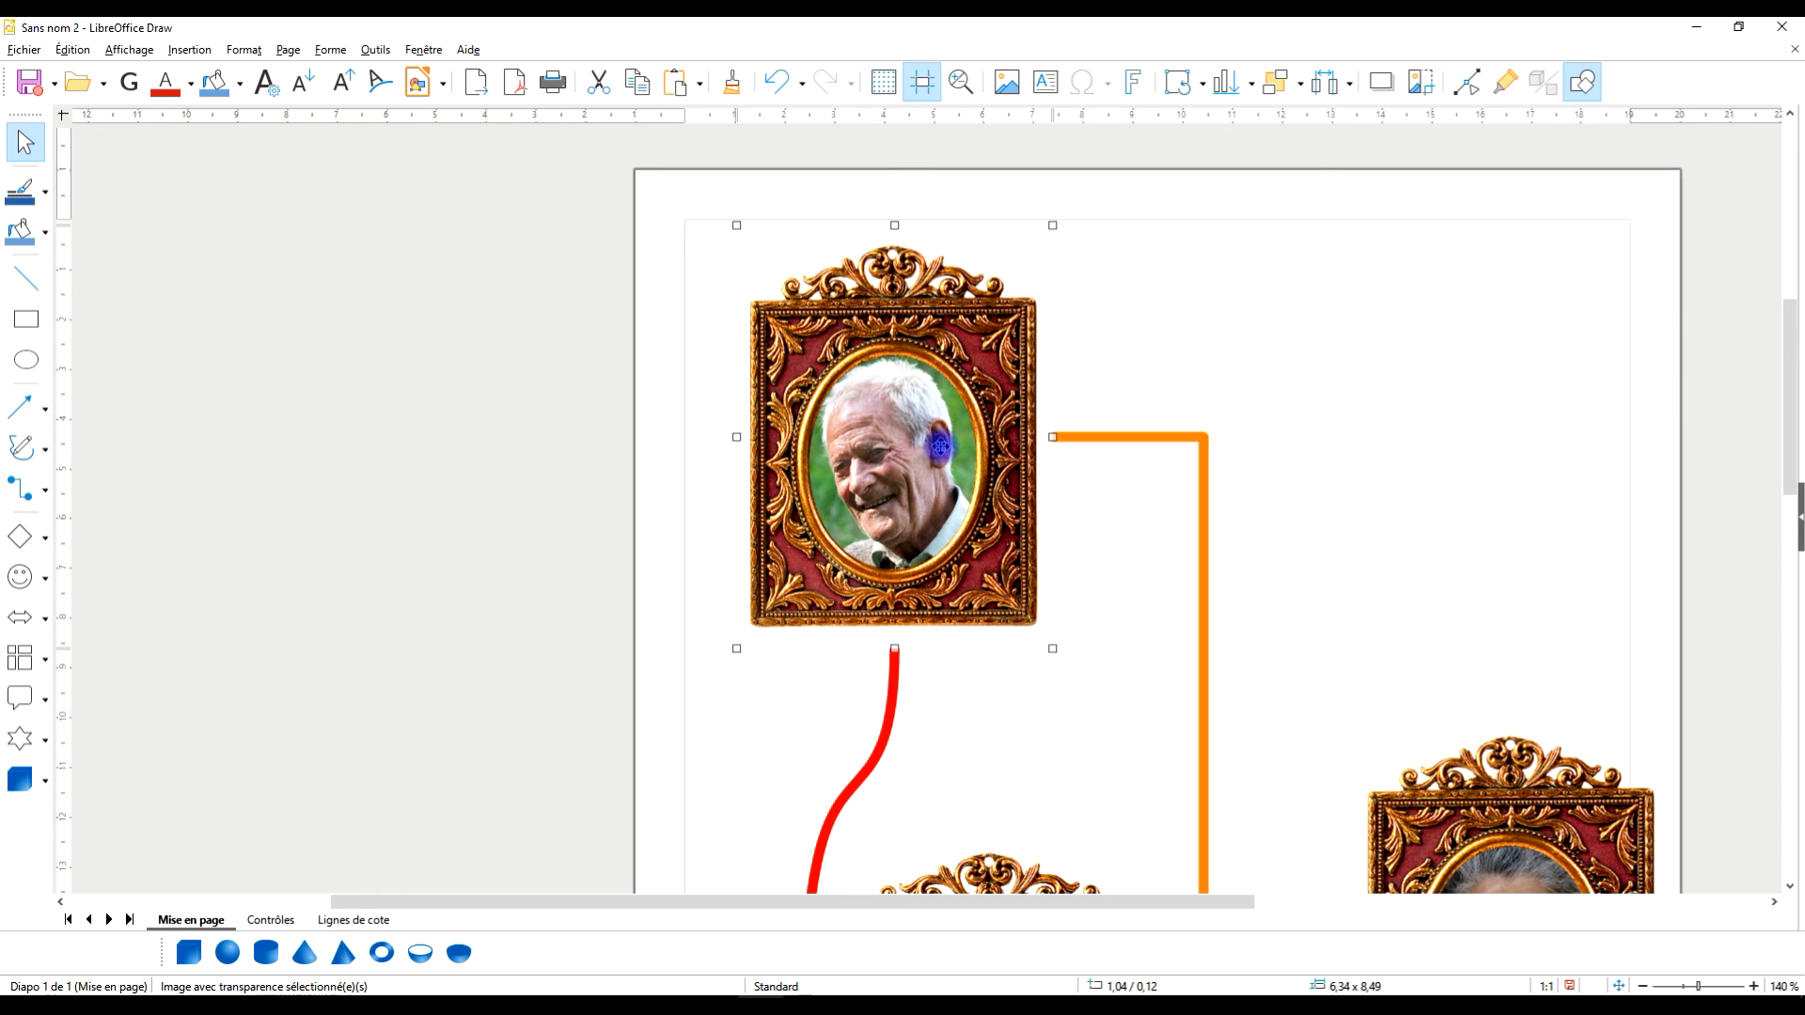
click(1383, 268)
key(Escape)
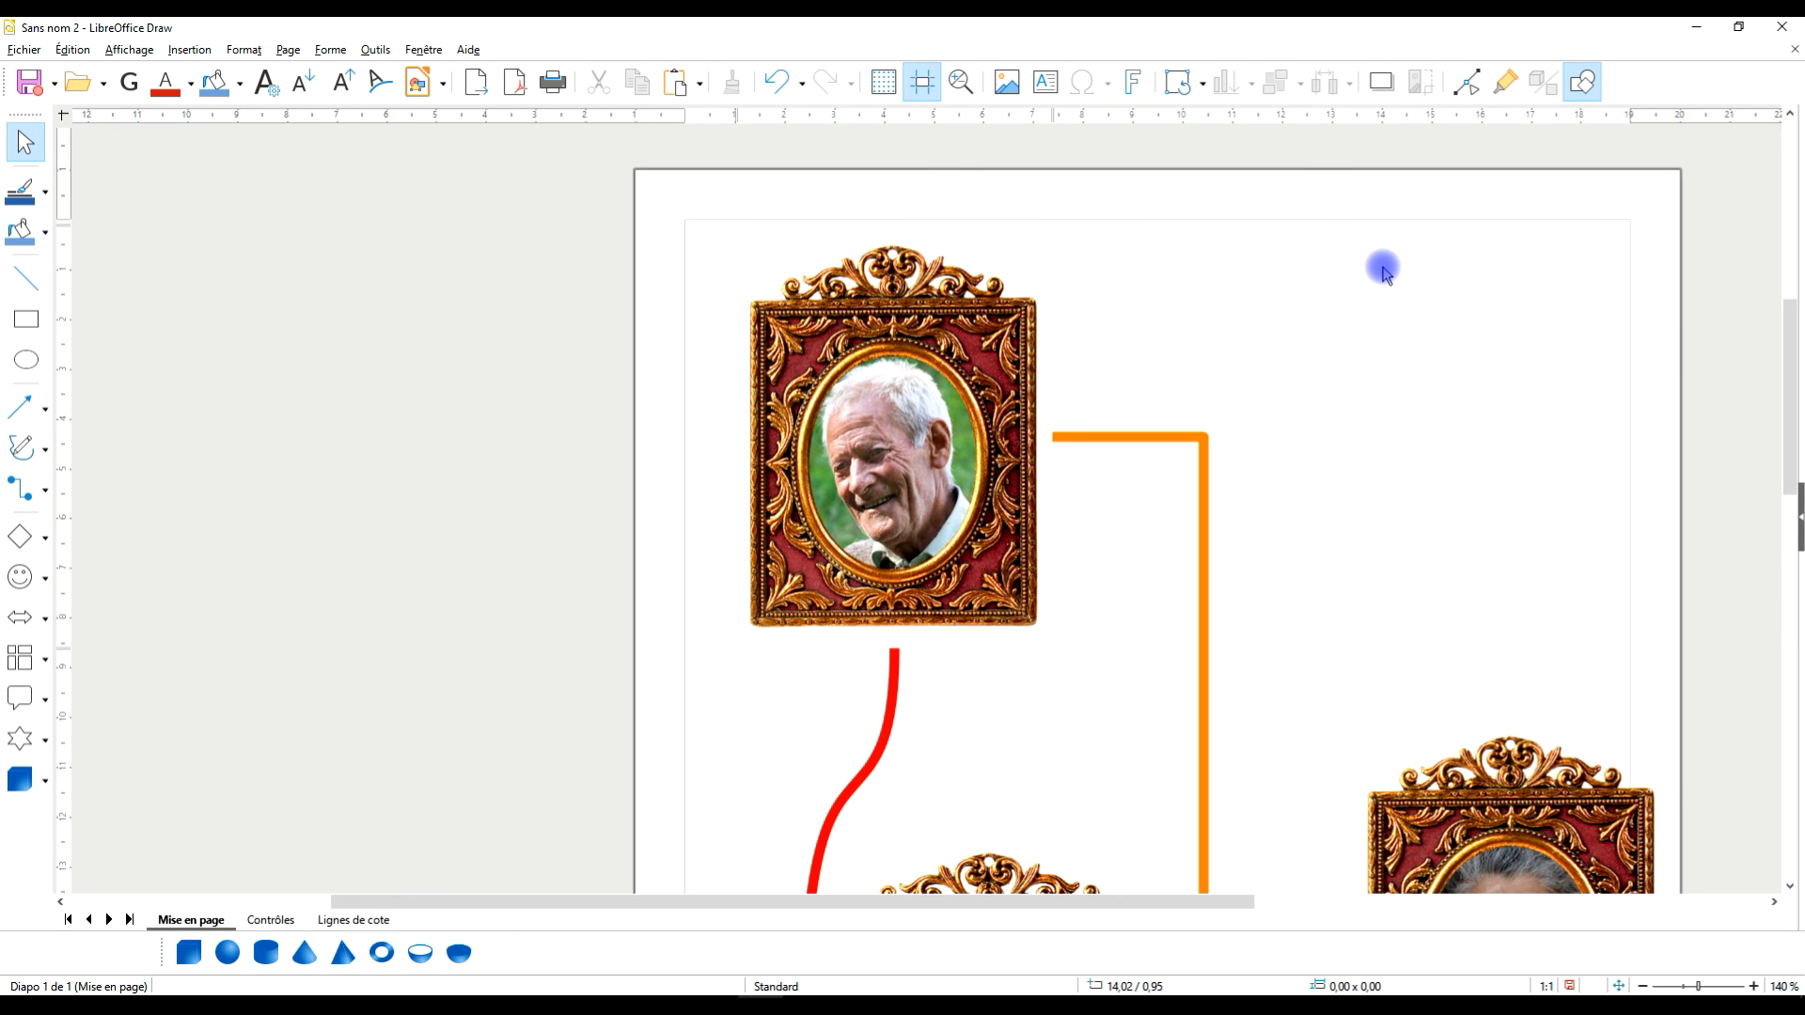
Step: Move the man's complete portrait group right to about X 3.95, Y -0.22 and deselect it
click(1009, 325)
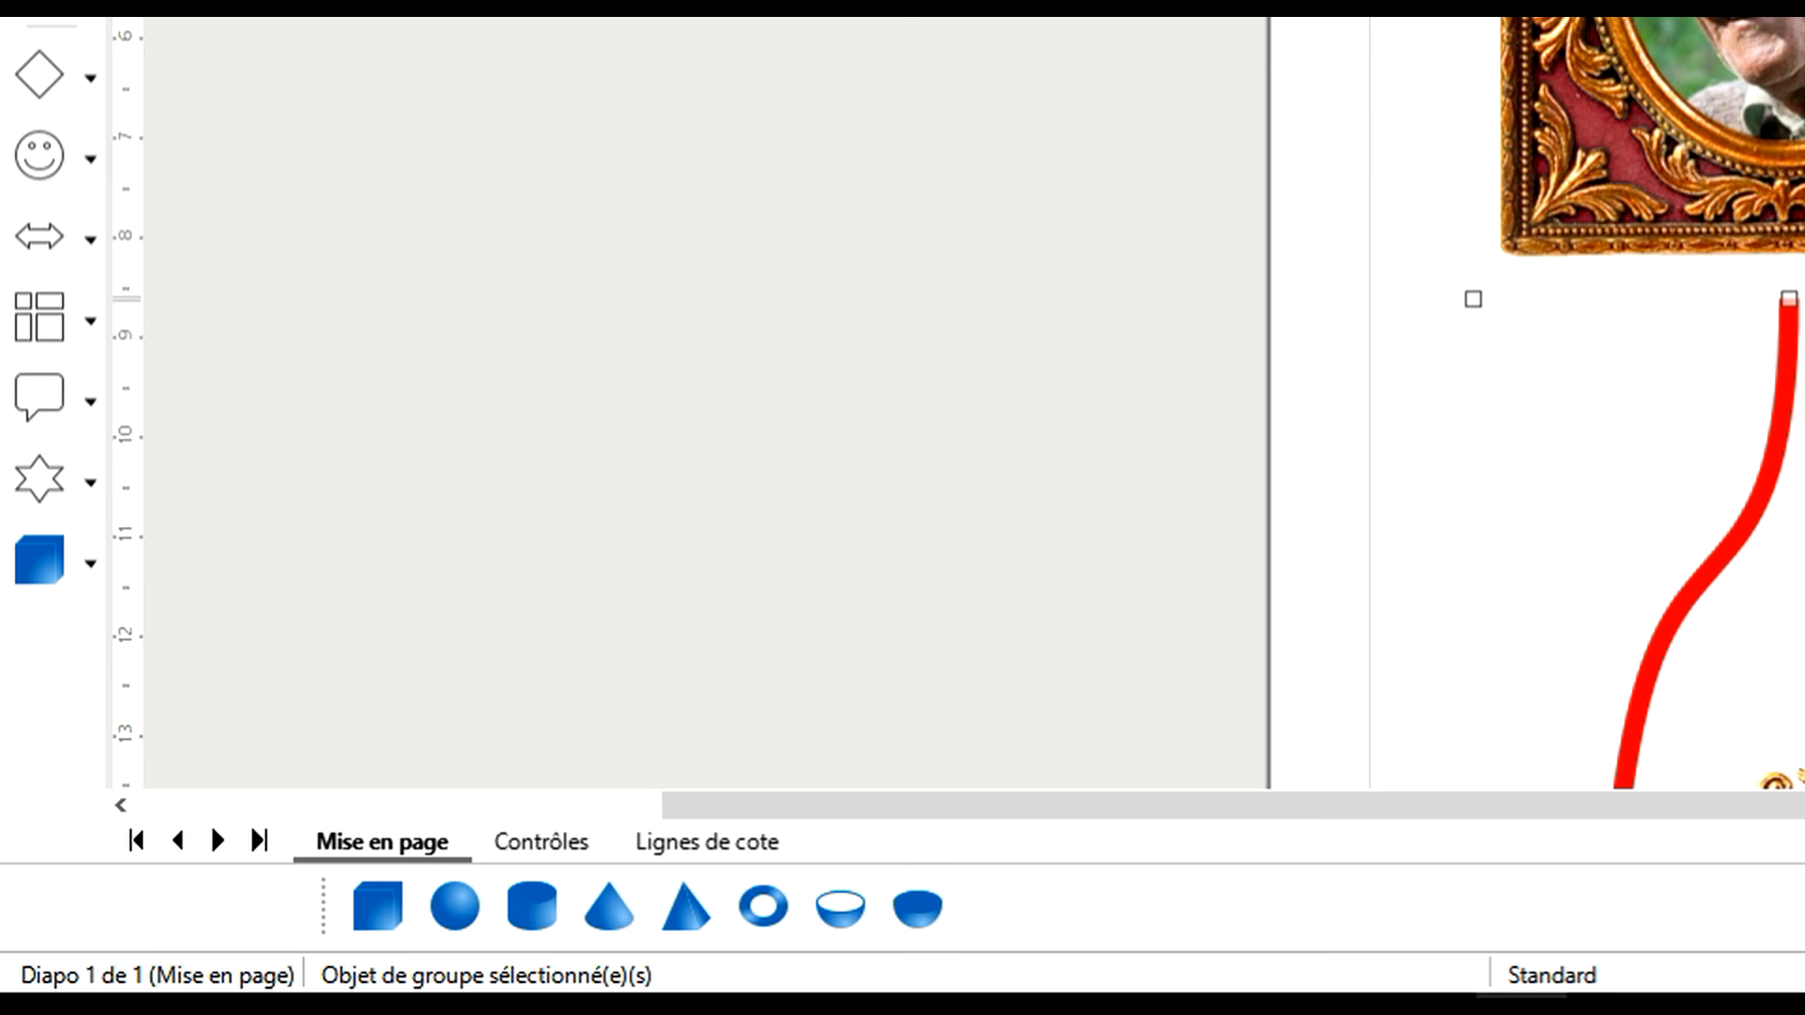
drag(1009, 324, 1153, 306)
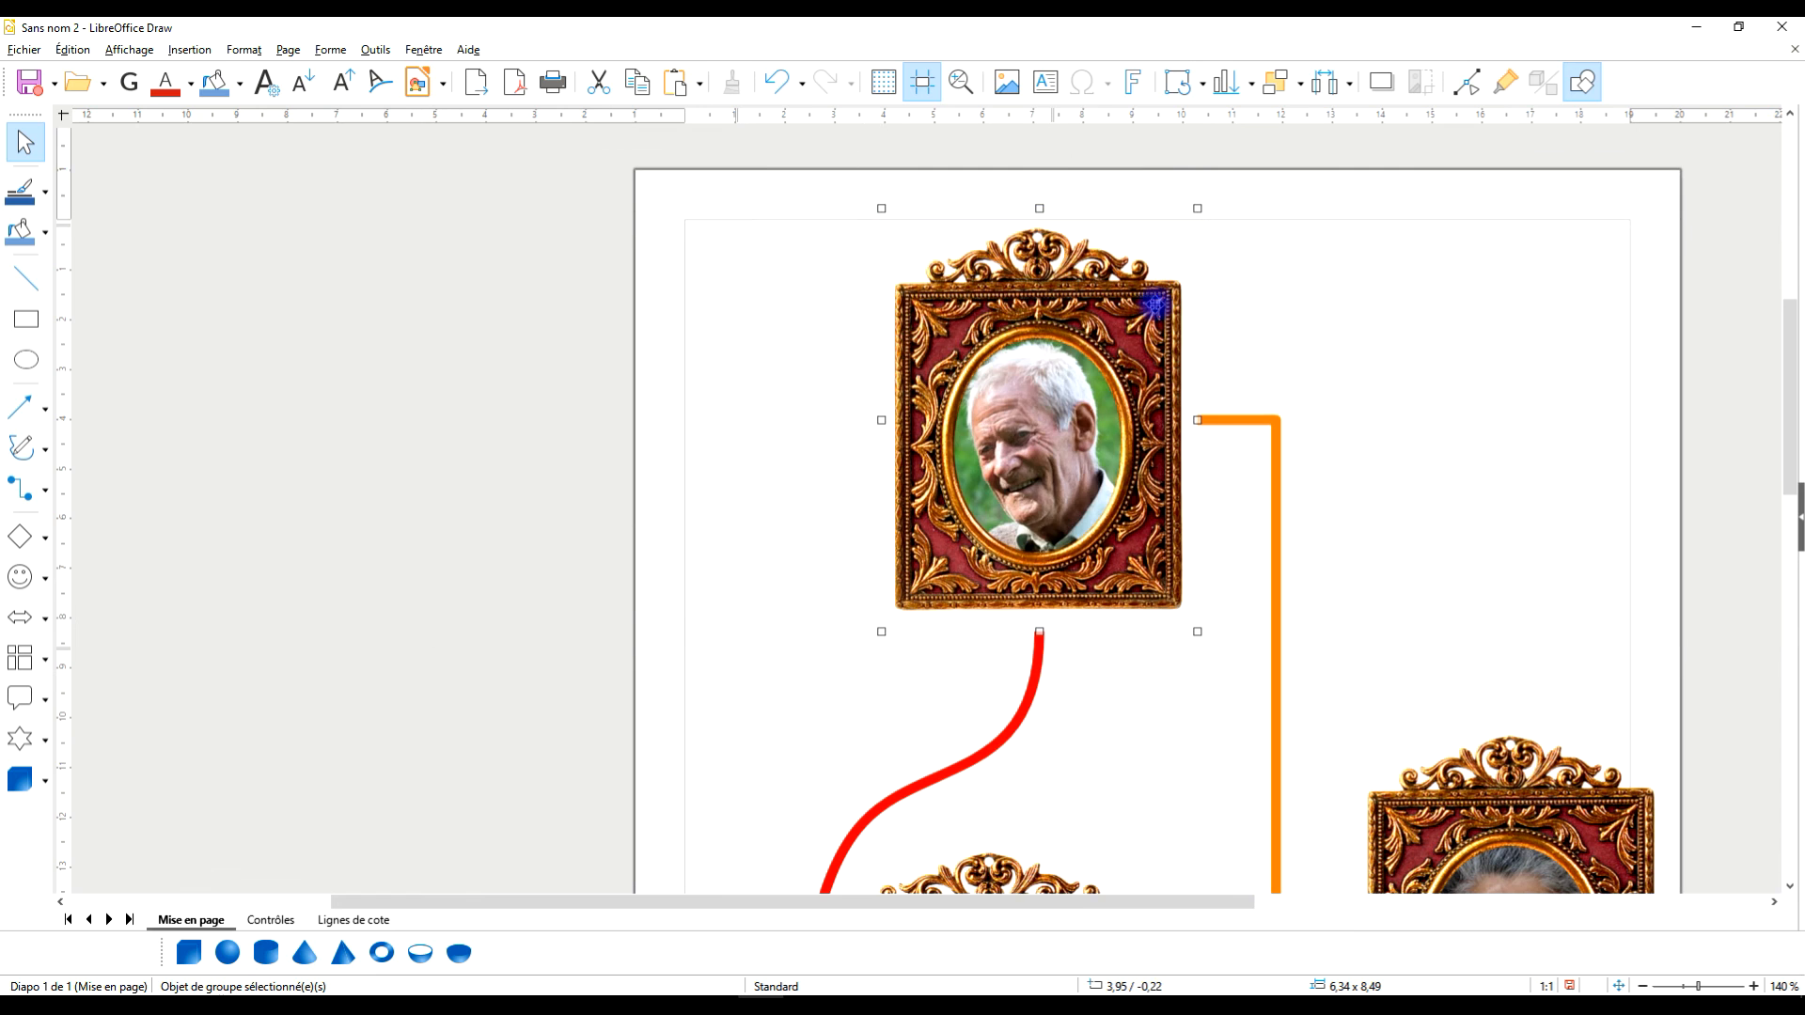
click(1433, 273)
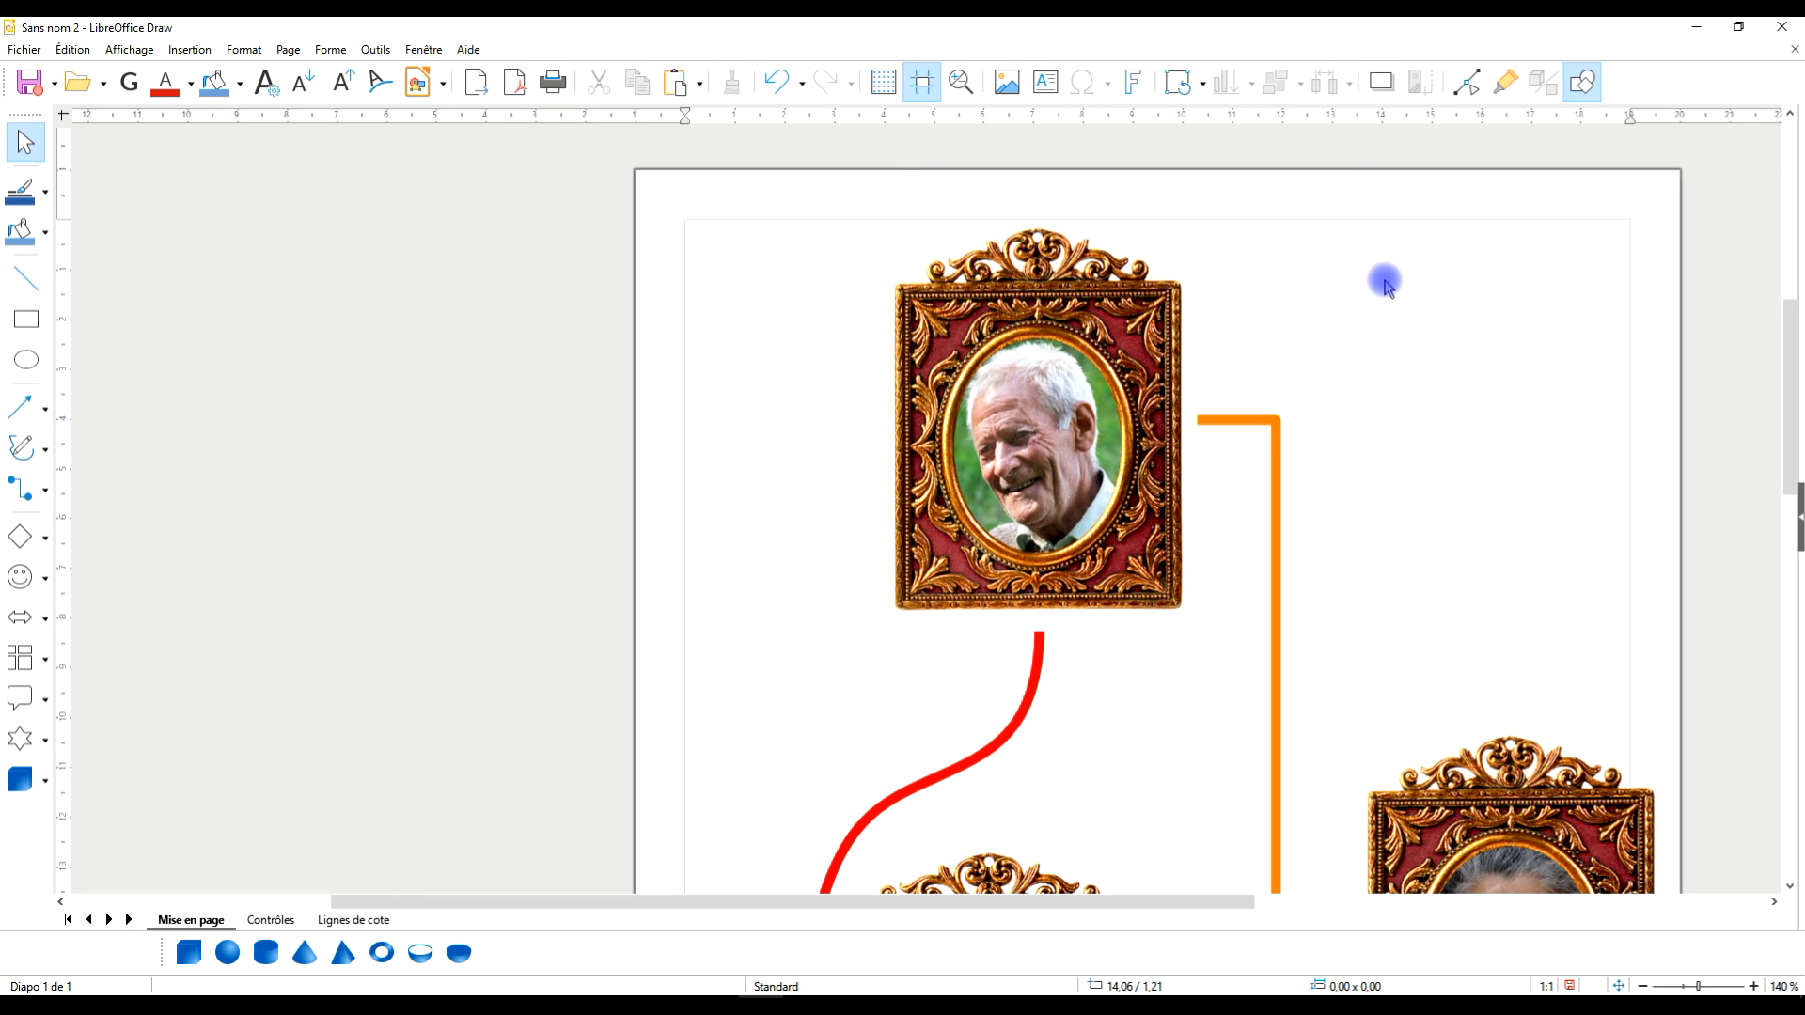
scroll(1358, 282, down, 3)
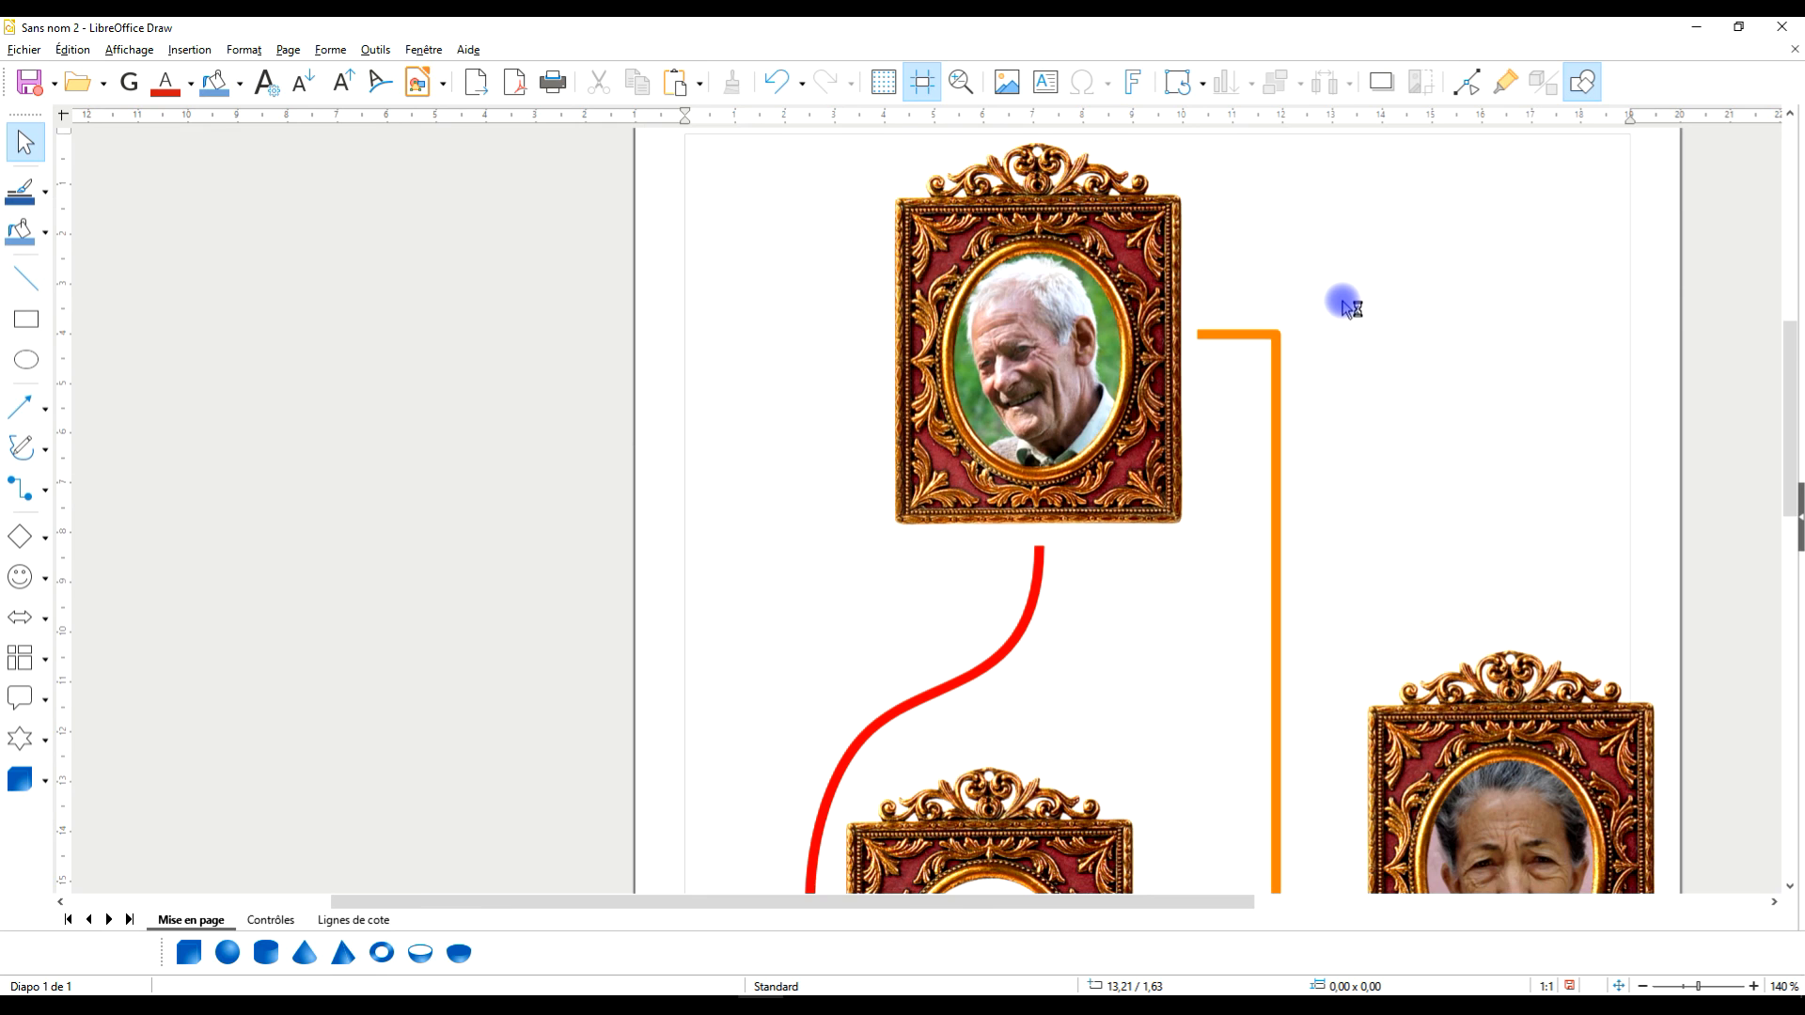
scroll(1360, 287, up, 1)
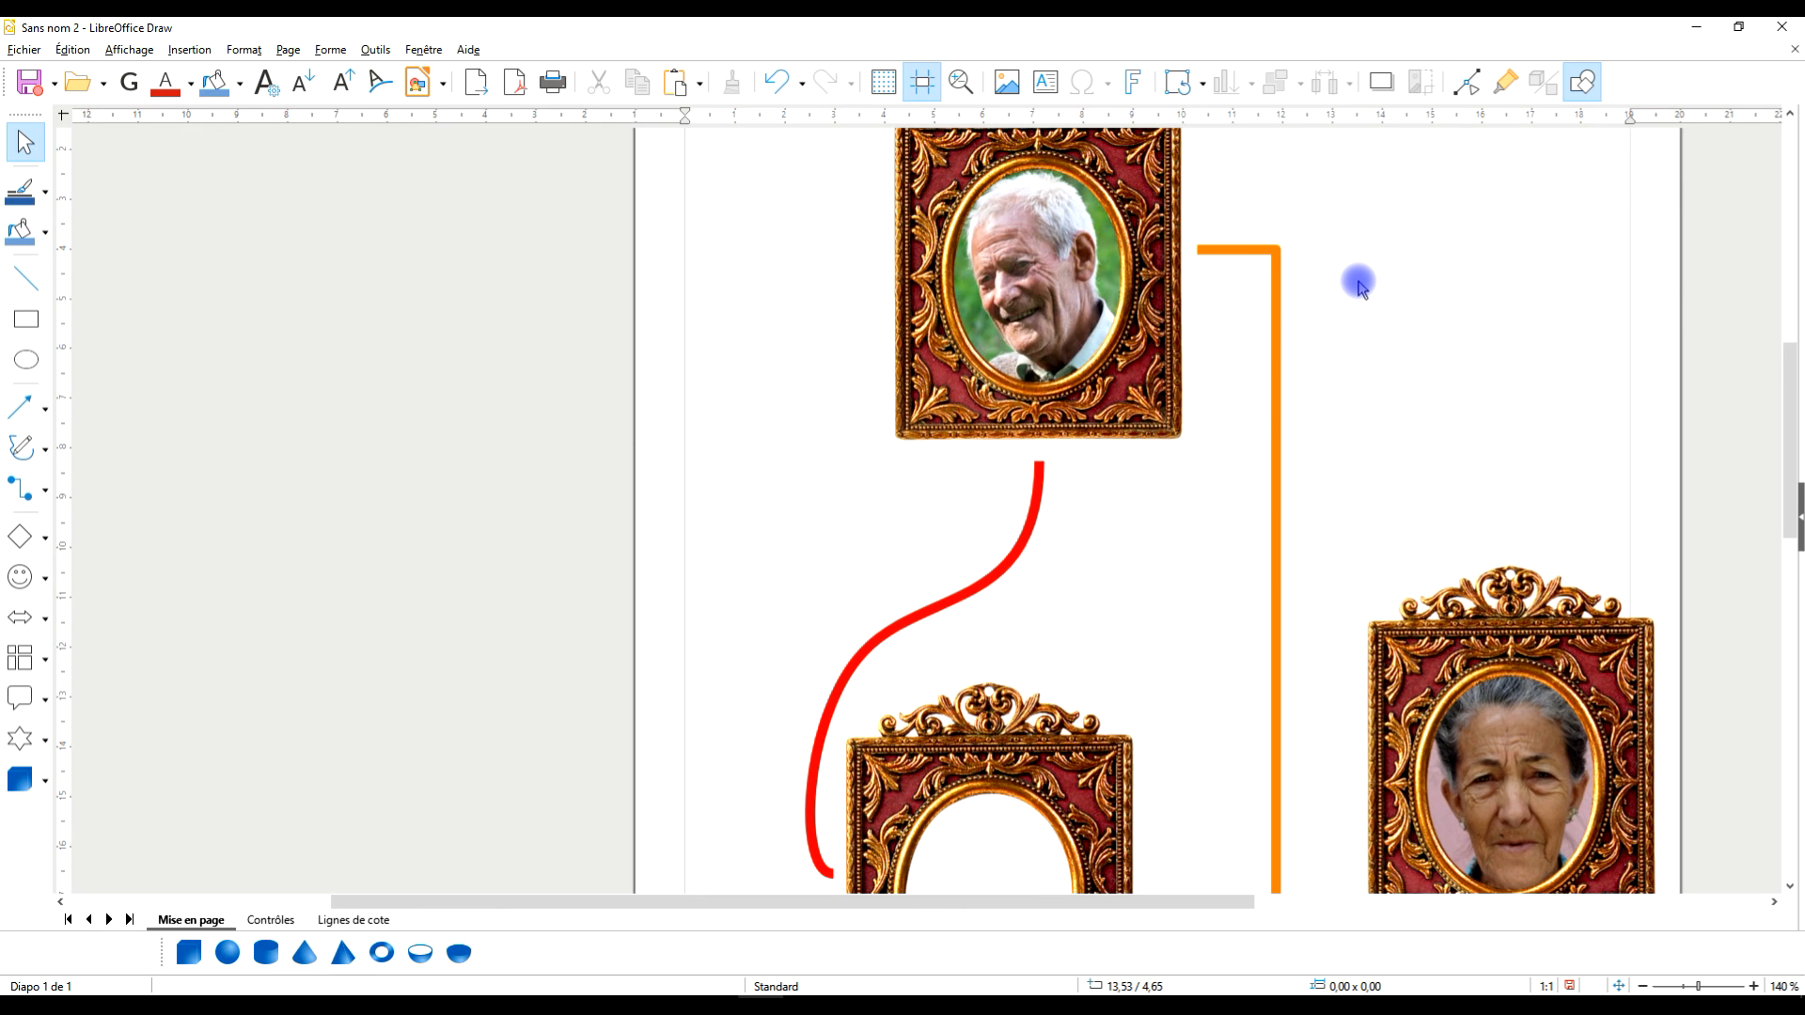
scroll(1358, 282, up, 2)
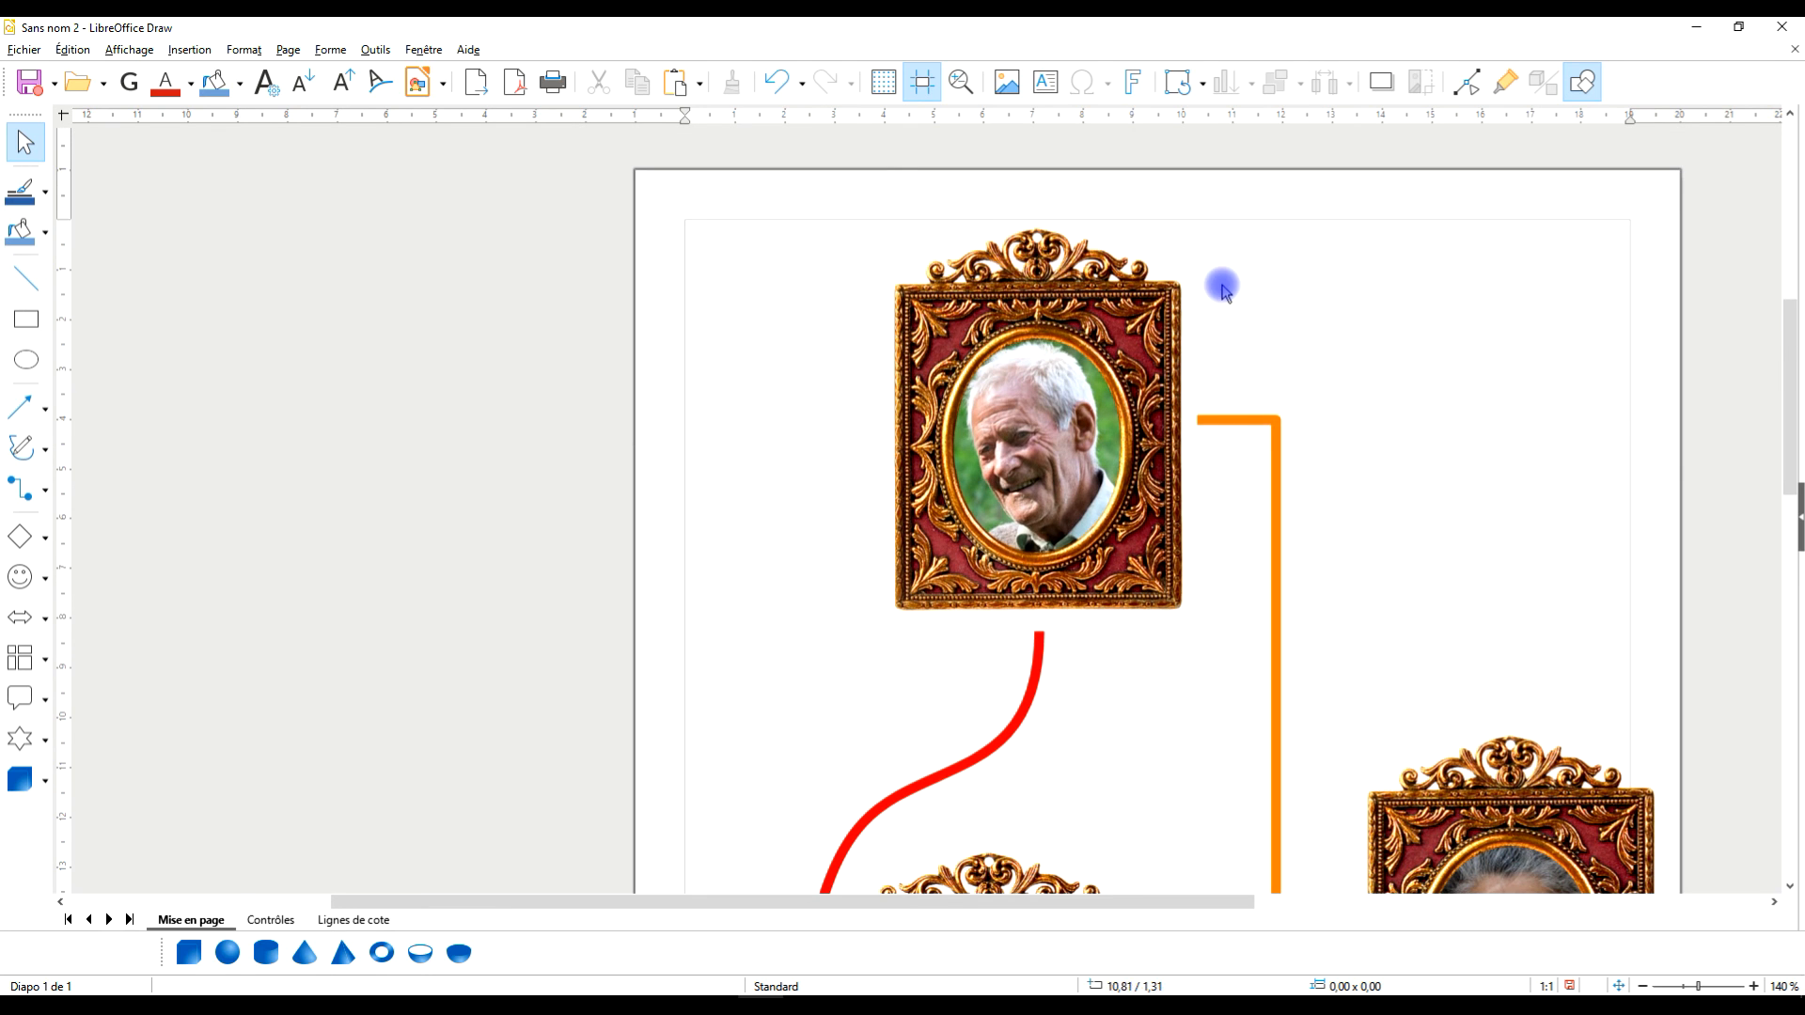